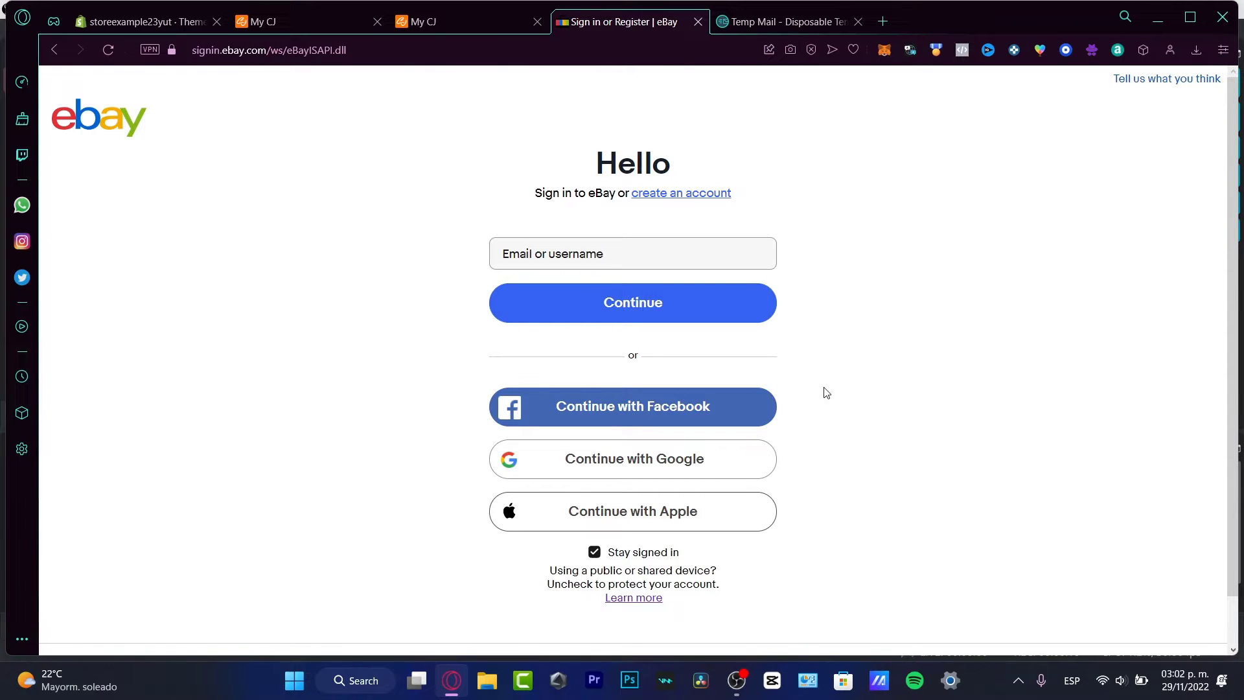
- Follow the 'create an account' link under Hello on the eBay sign-in page
left_click(728, 193)
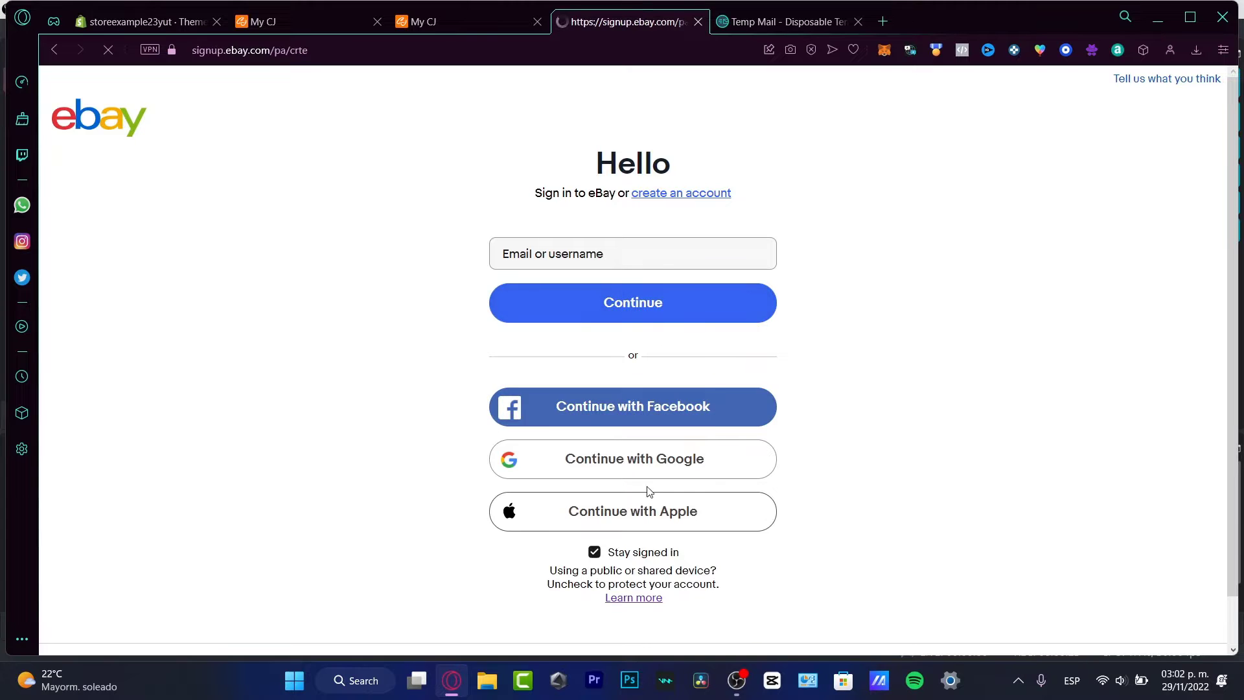
- Step through the name, email and password fields, toggling Business then back to Personal account
left_click(424, 304)
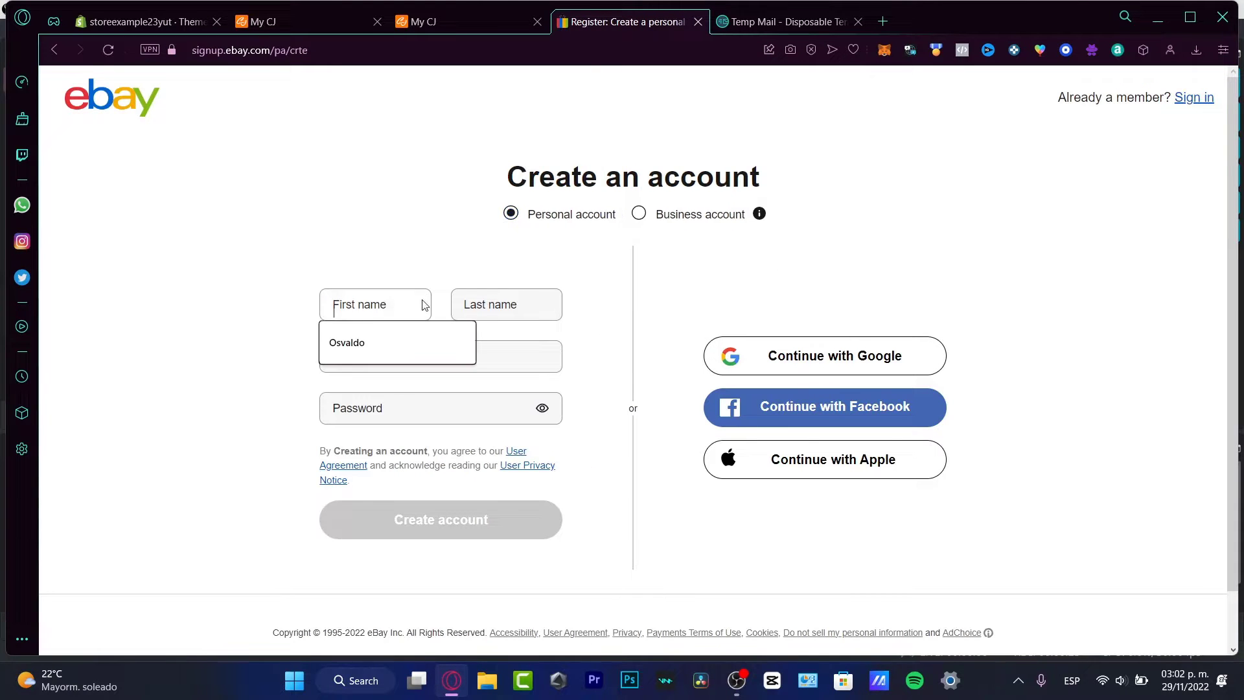
left_click(513, 302)
left_click(419, 358)
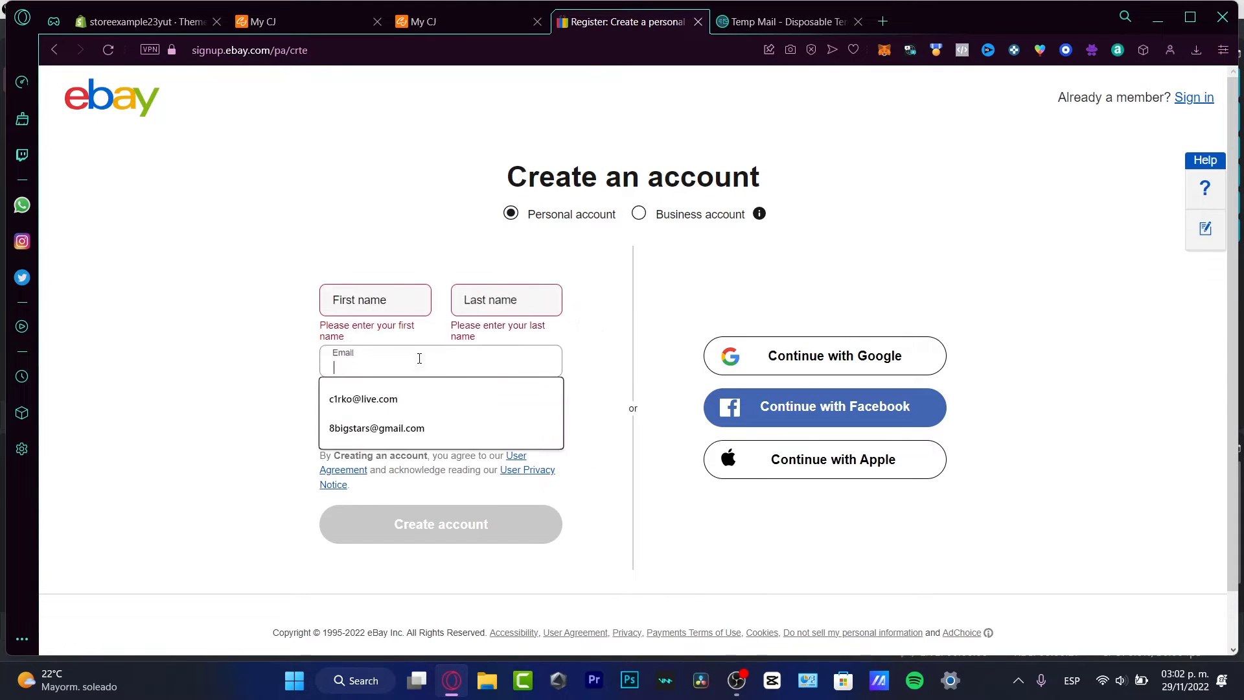
left_click(570, 423)
left_click(466, 412)
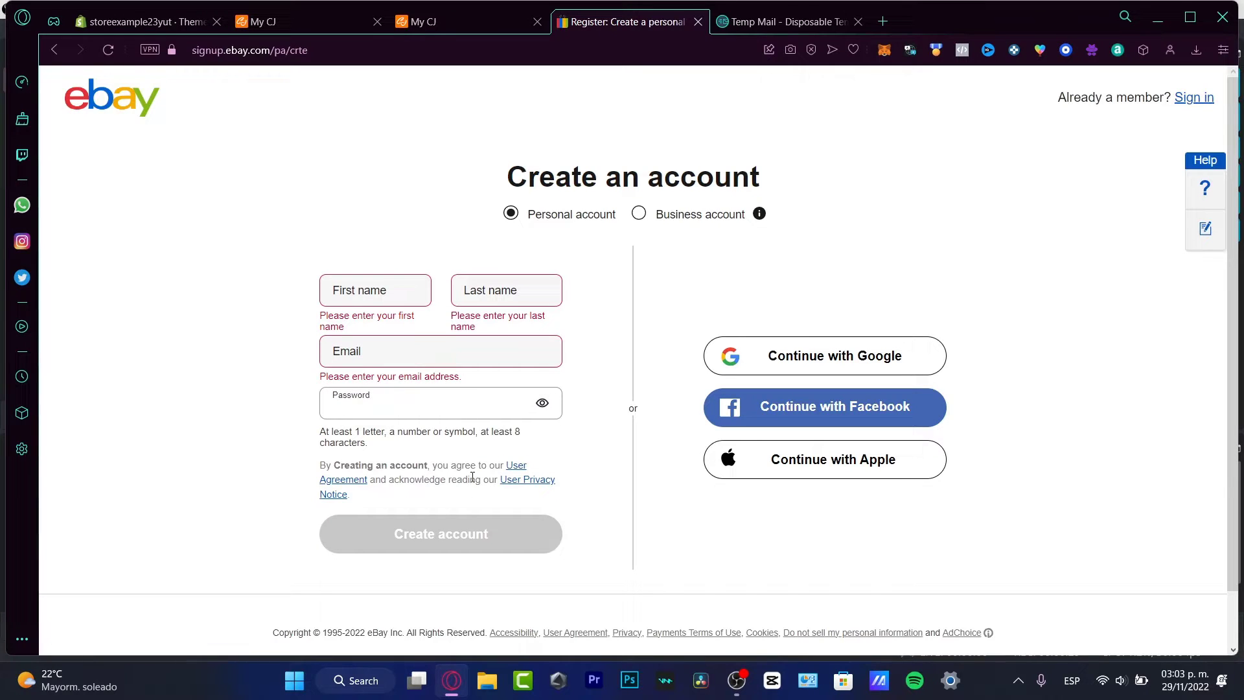
left_click(654, 507)
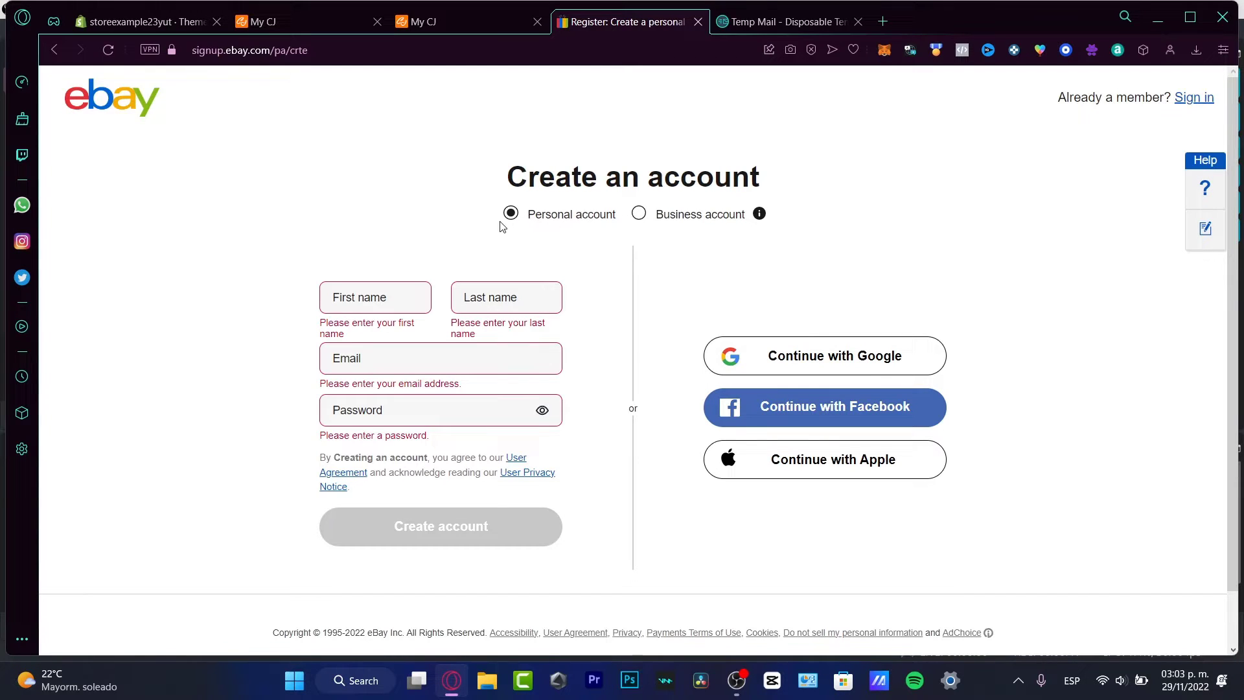
left_click(639, 215)
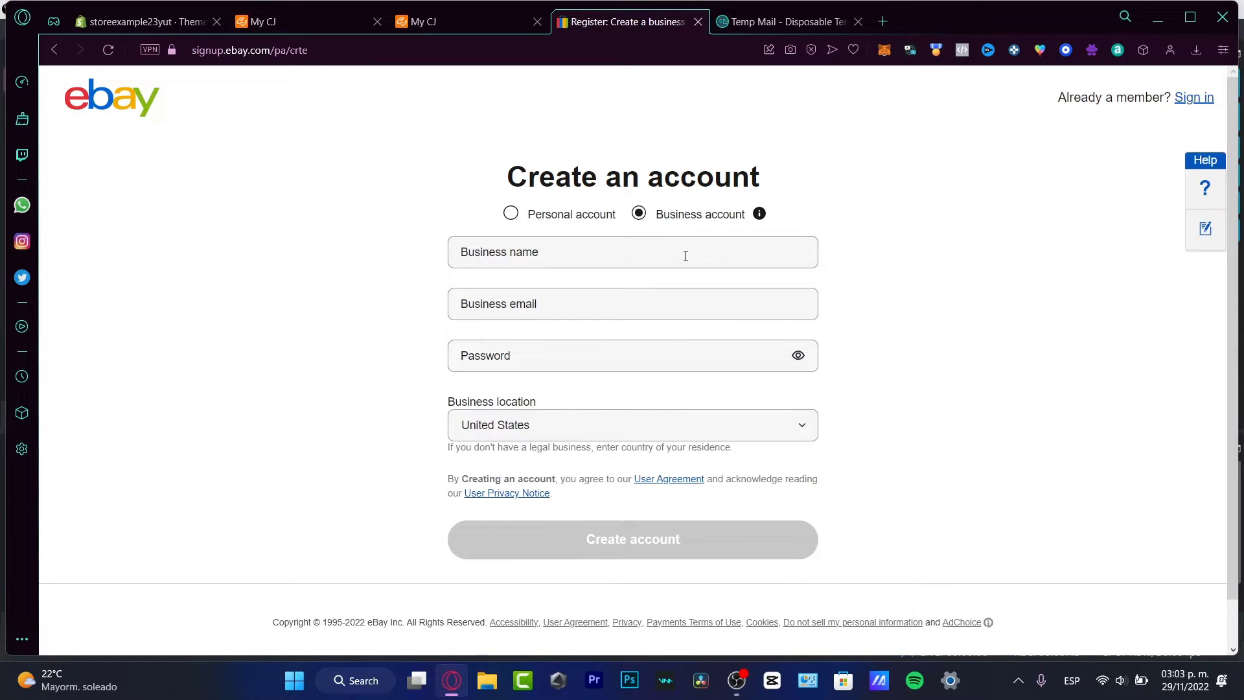
left_click(510, 214)
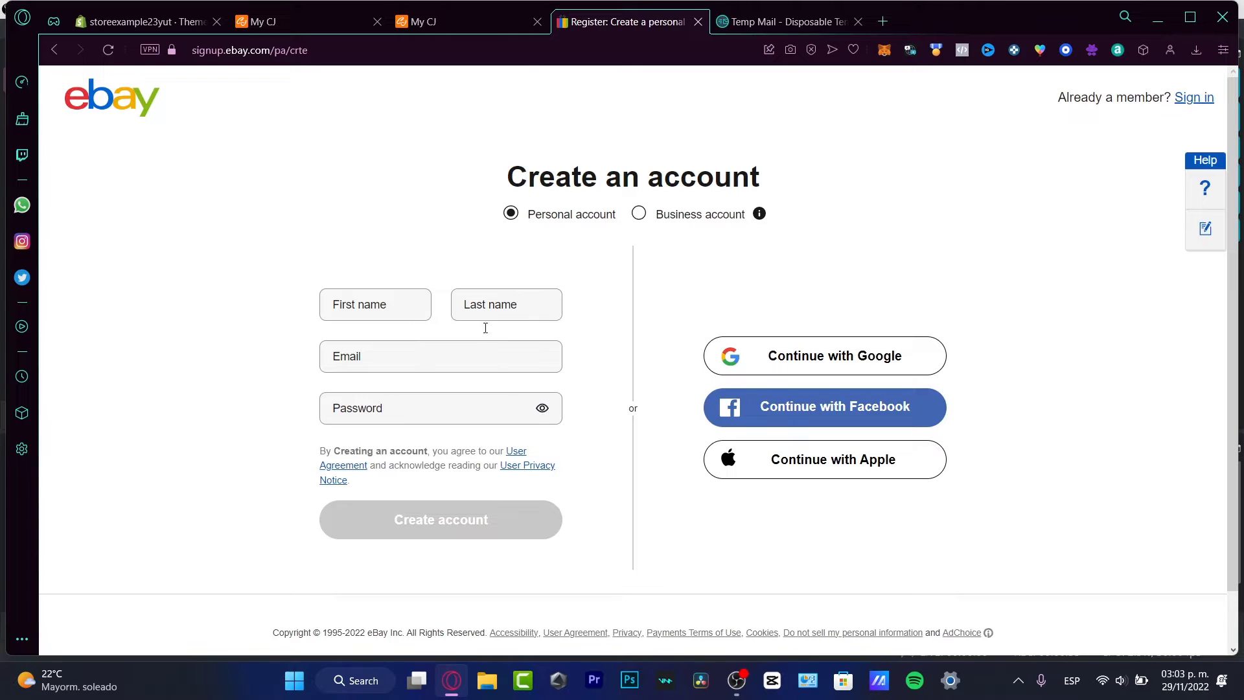
- Fill the first and last name from saved autofill entries
left_click(391, 310)
left_click(381, 338)
left_click(492, 305)
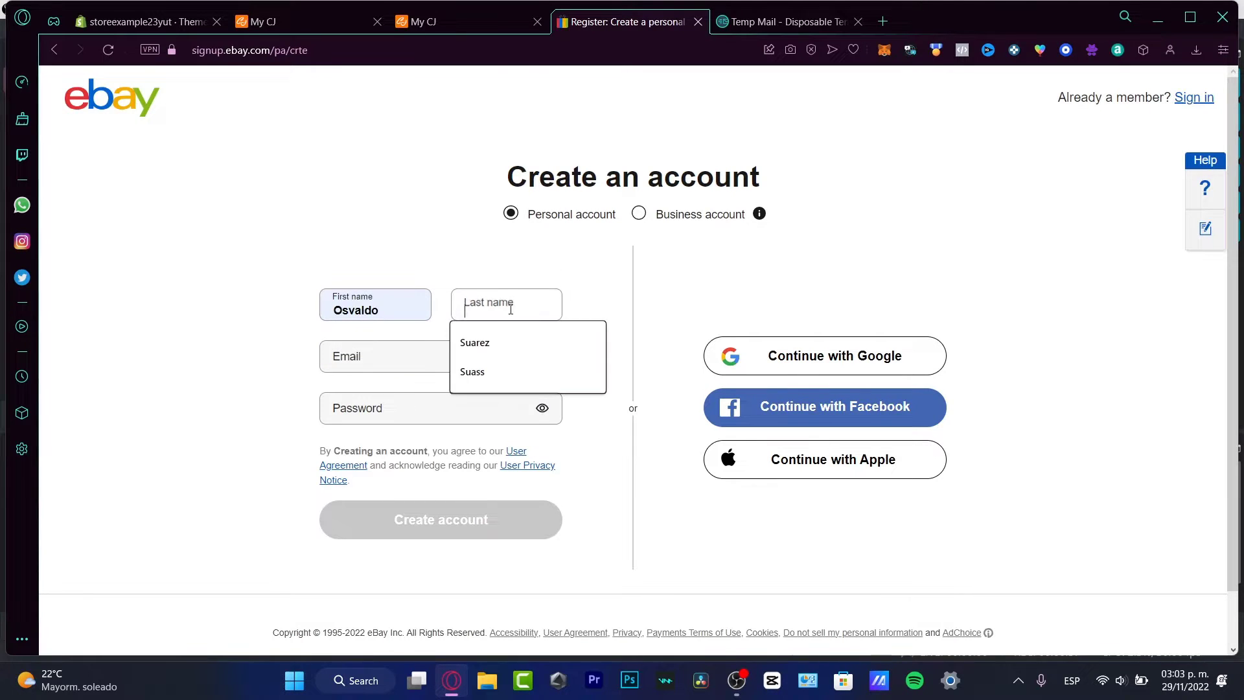
left_click(501, 371)
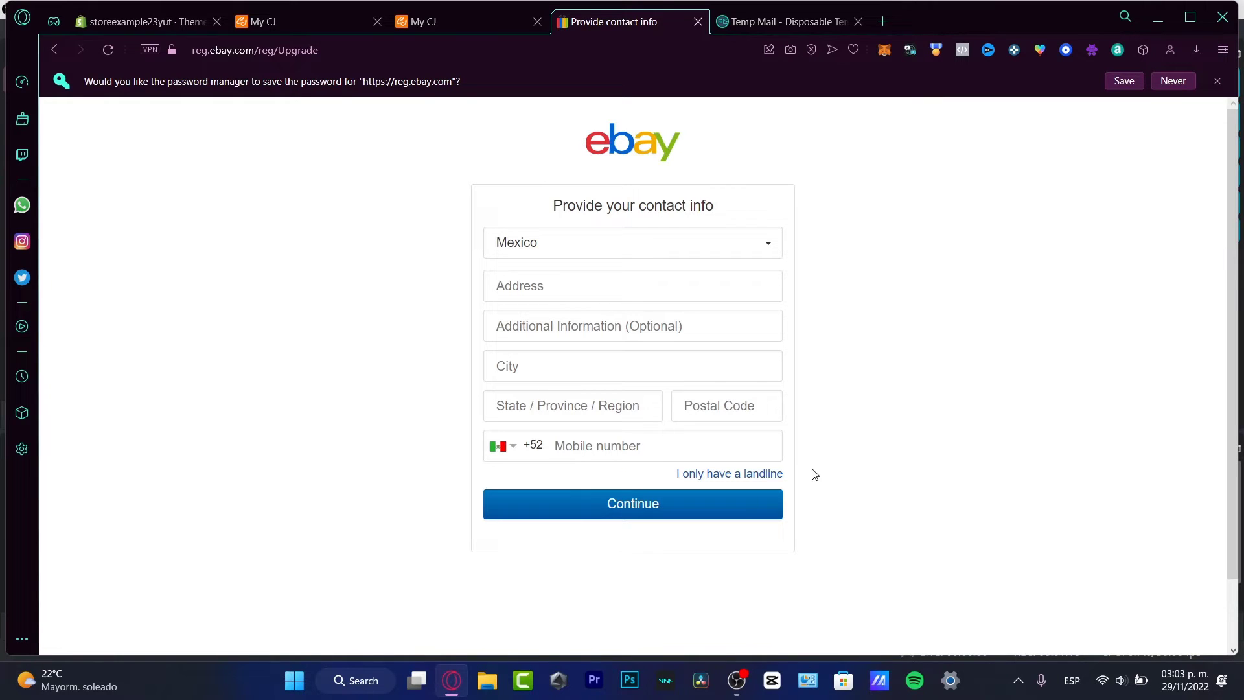
- Fill the street address and additional information from saved suggestions, changing the house number's last digit
left_click(637, 293)
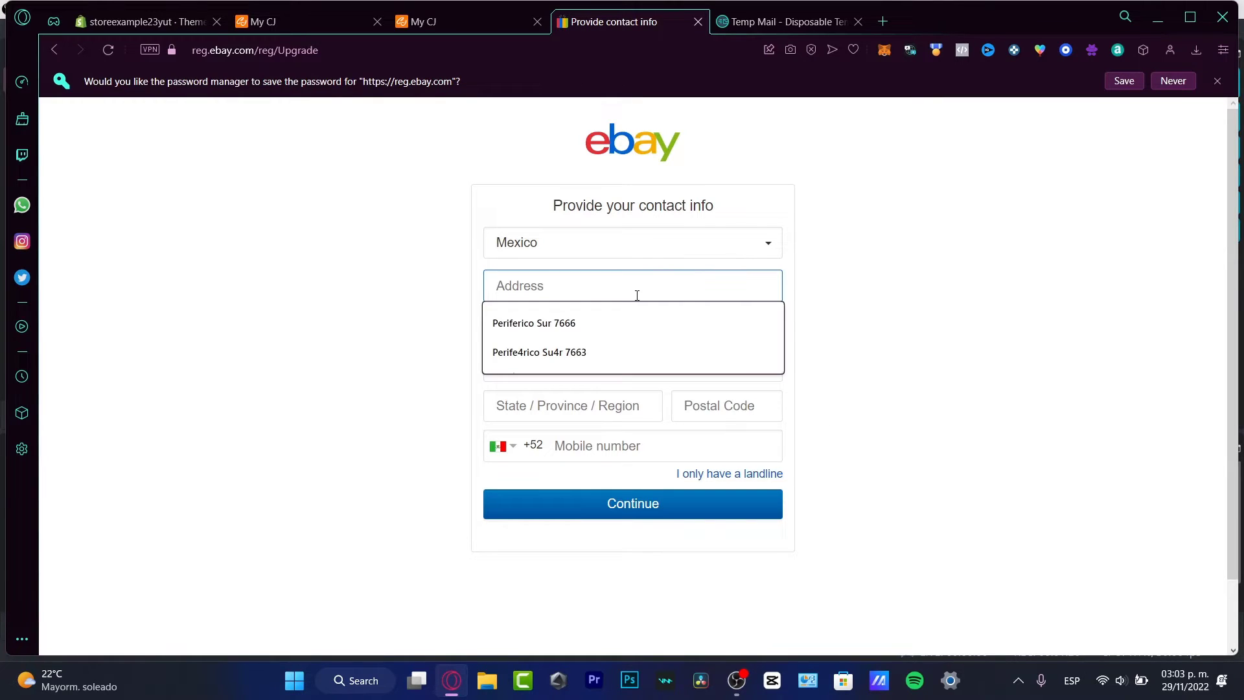
left_click(655, 361)
left_click(675, 327)
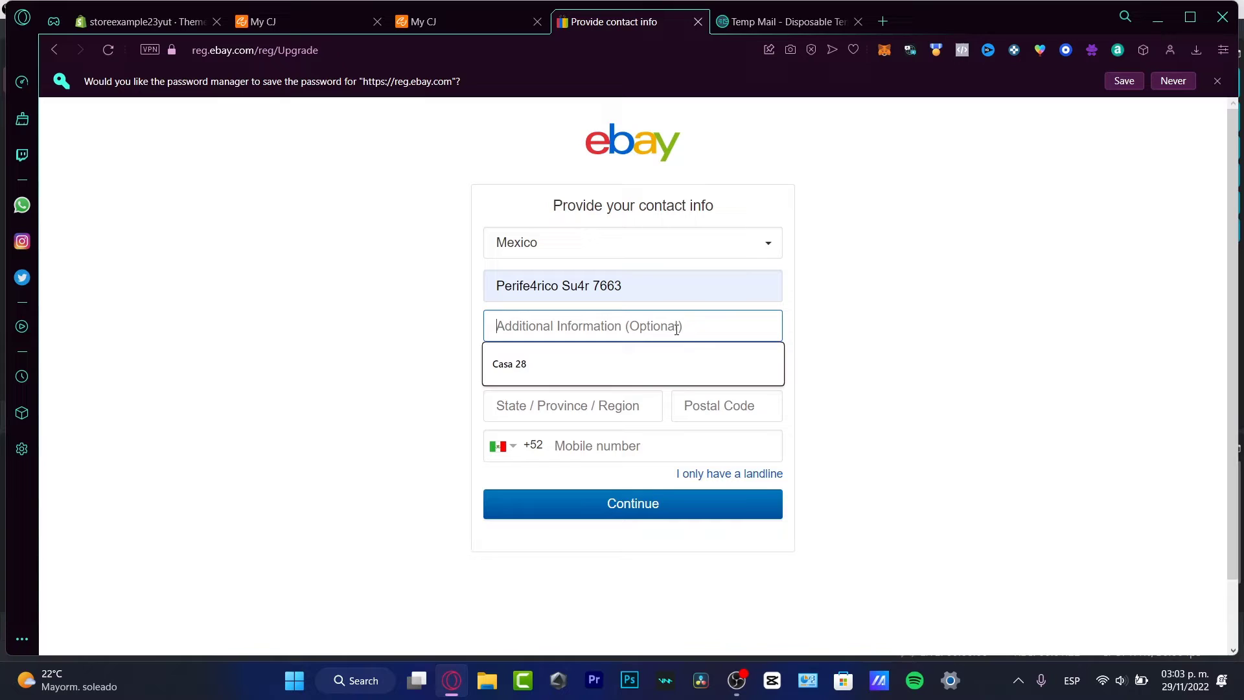
left_click(706, 365)
key("BackSpace")
type("9")
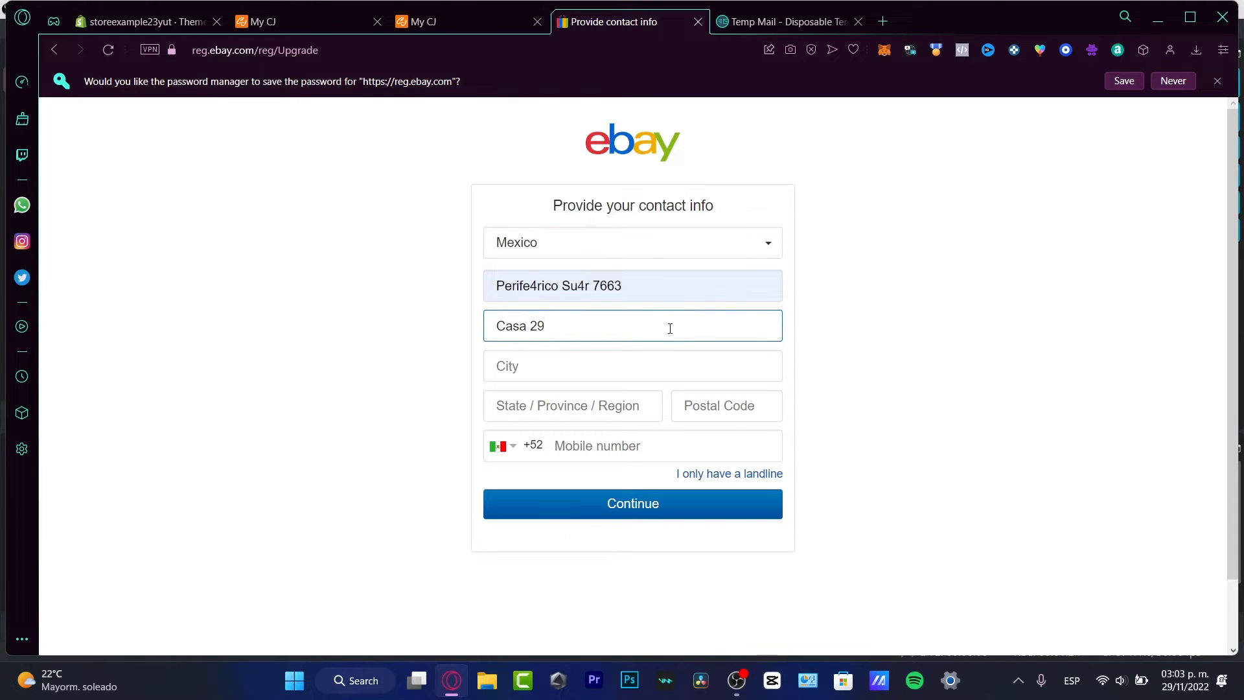
- Fill the city, state and postal code from suggestions and submit the contact info
left_click(671, 372)
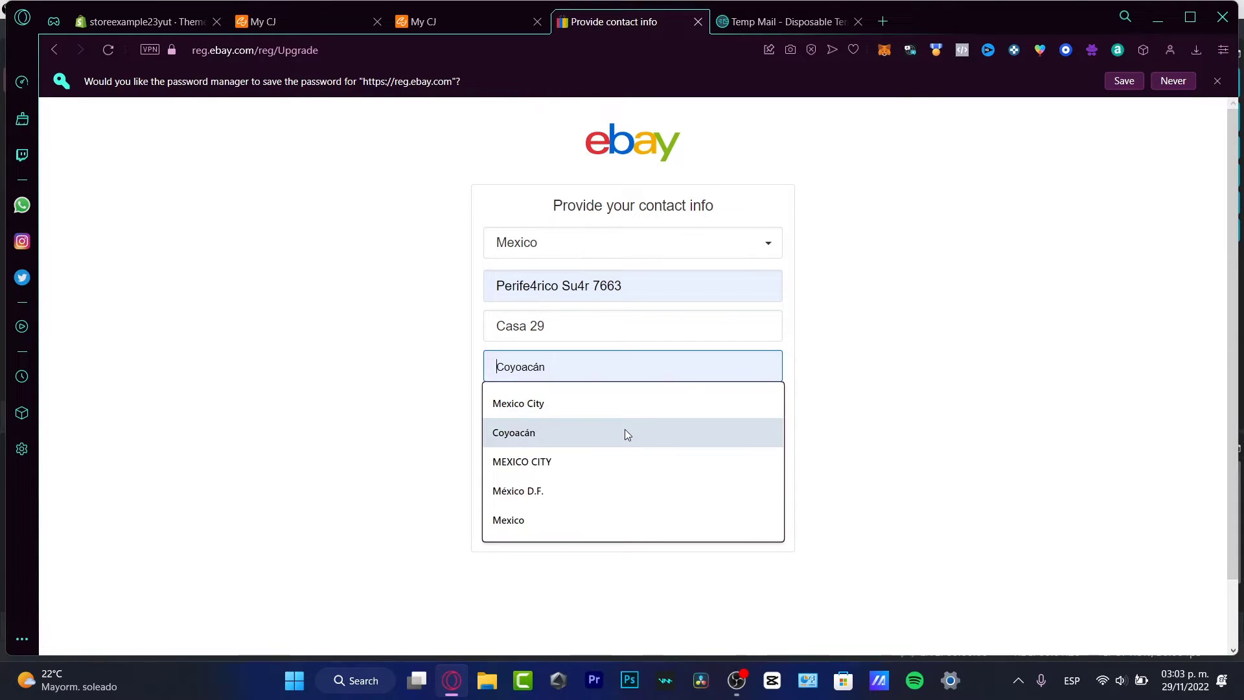
left_click(583, 519)
left_click(581, 414)
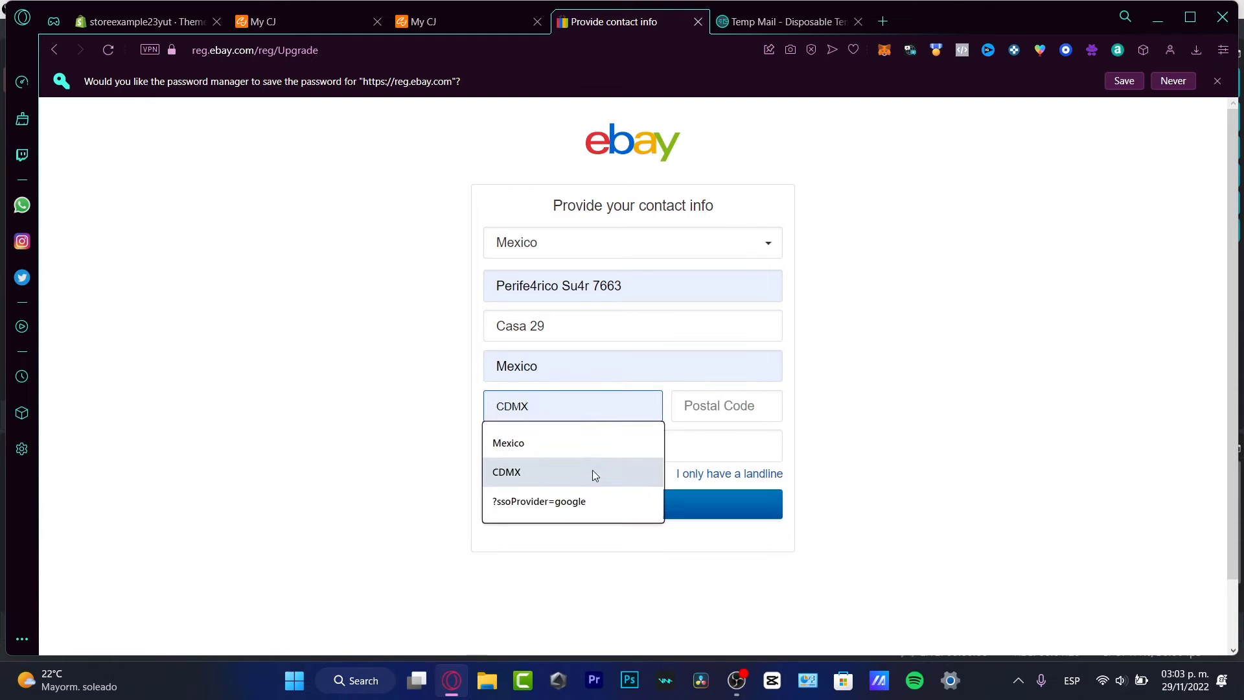
left_click(590, 499)
left_click(719, 405)
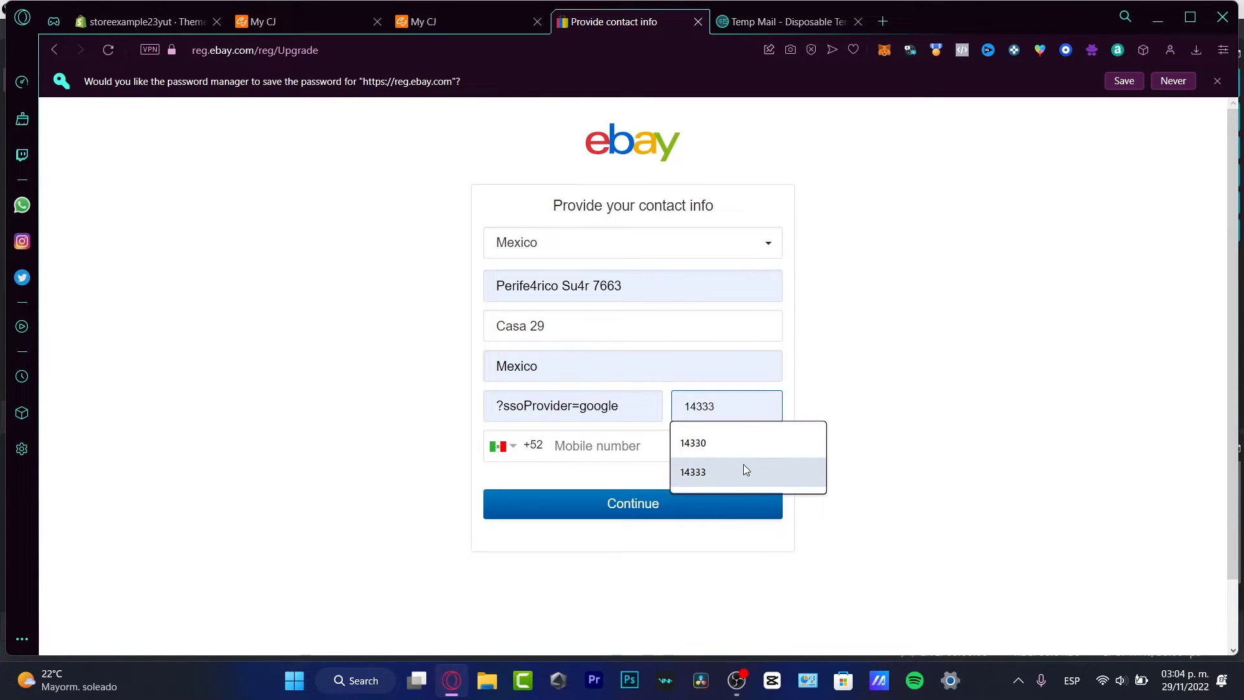
left_click(736, 412)
left_click(749, 463)
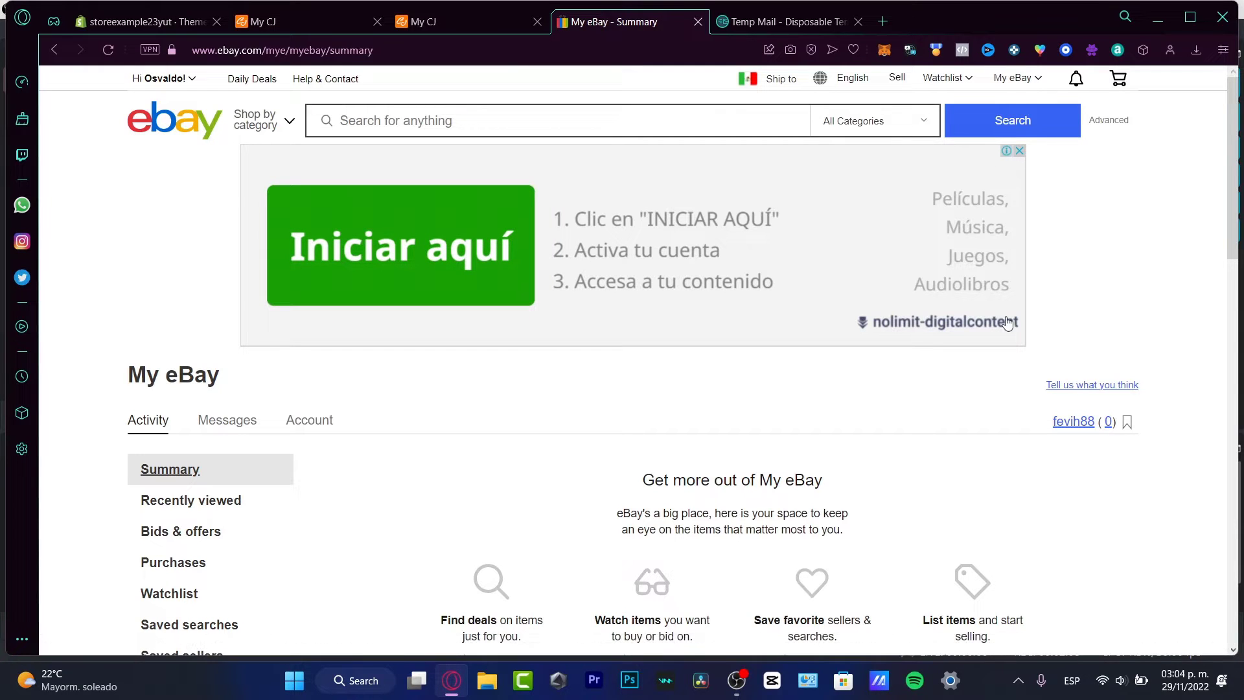
scroll(1051, 396, "down", 15)
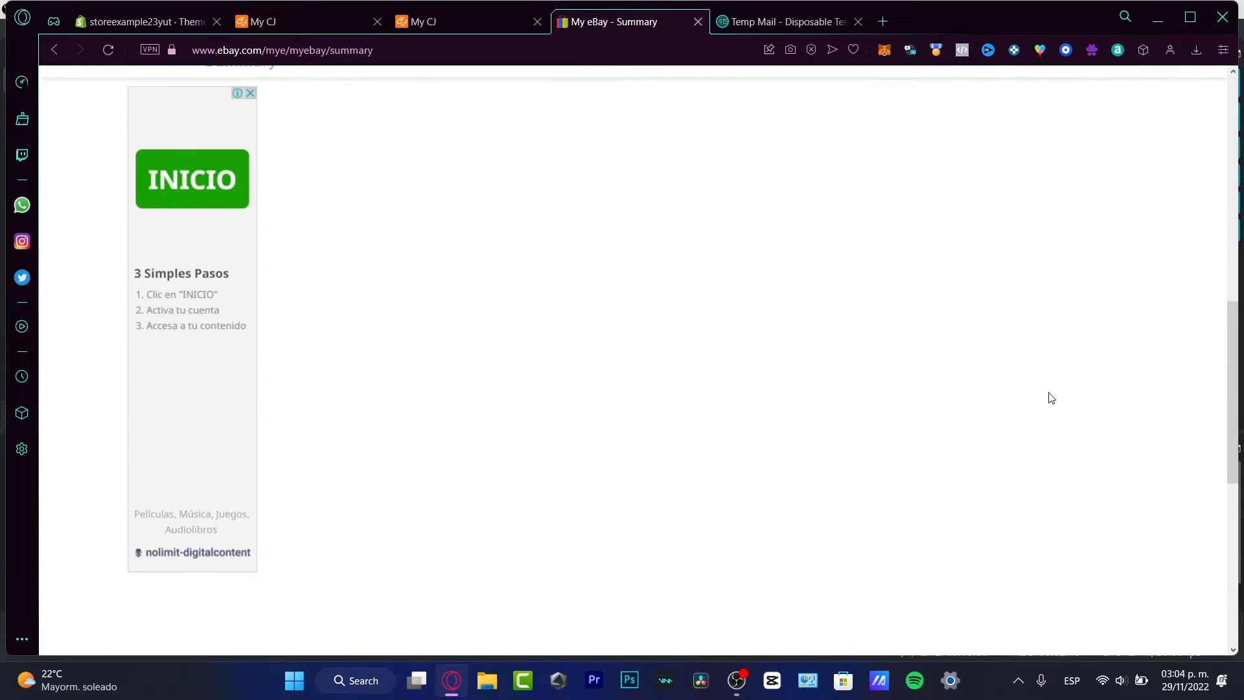
scroll(1058, 414, "up", 15)
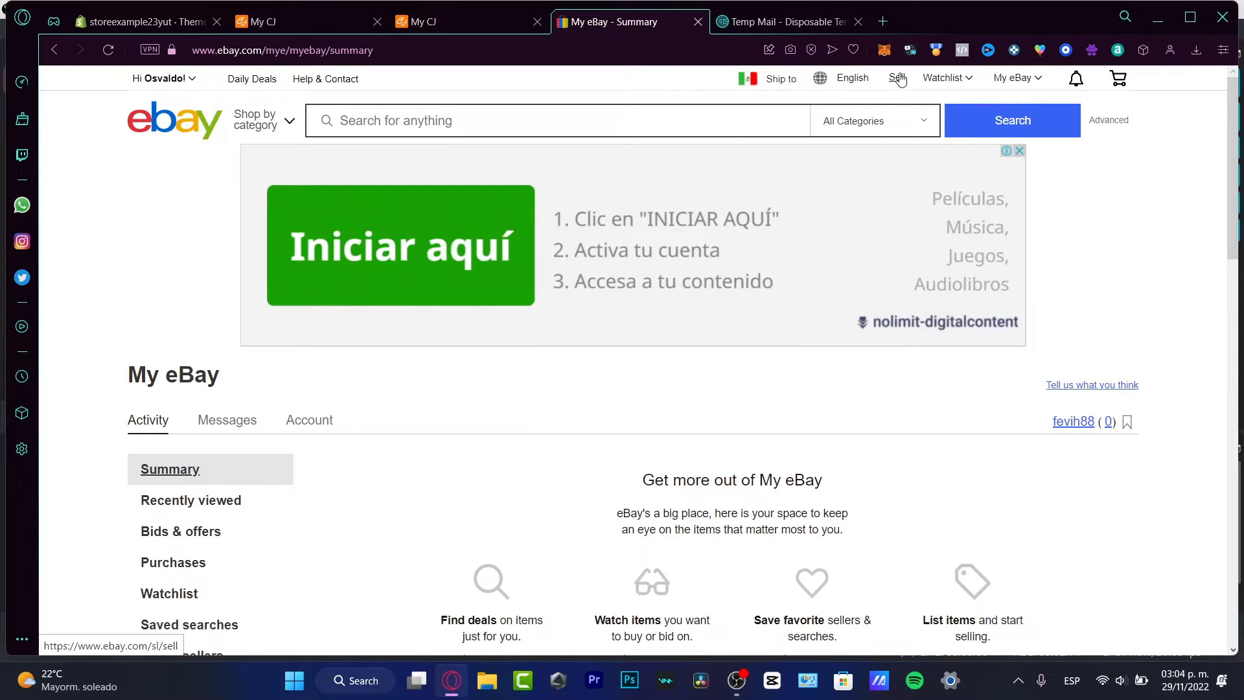
- Open Sell from the header and scroll through the selling information sections
left_click(898, 77)
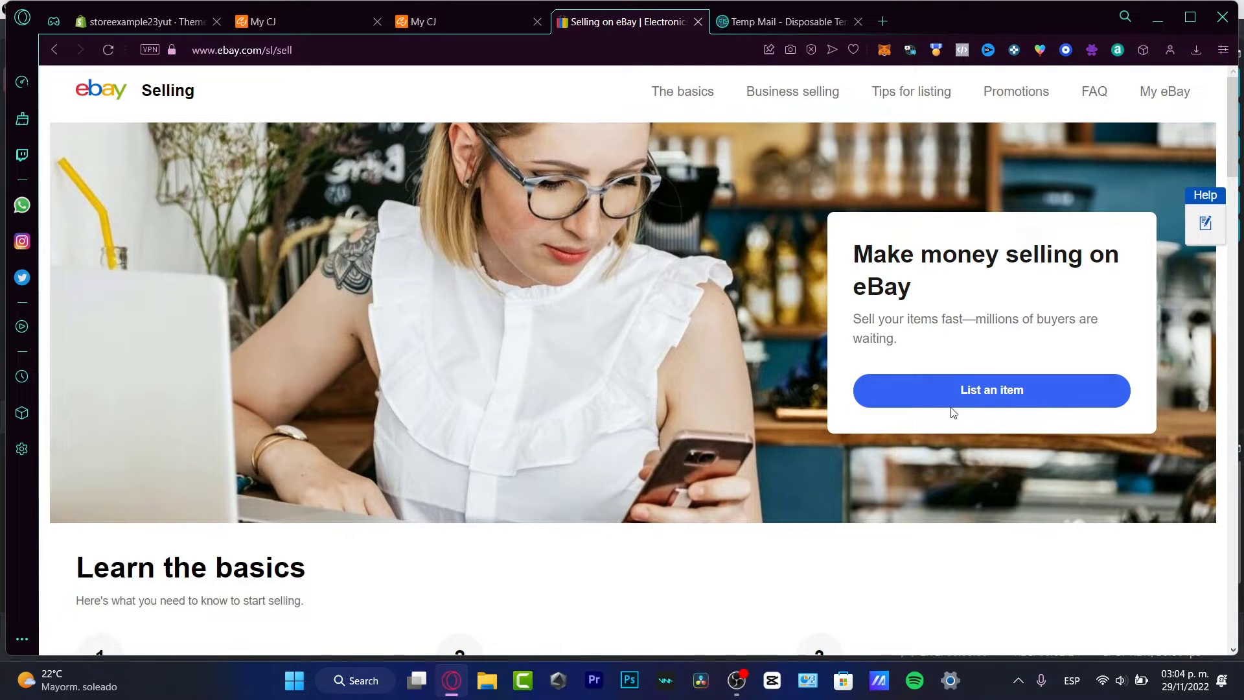
scroll(1008, 399, "down", 10)
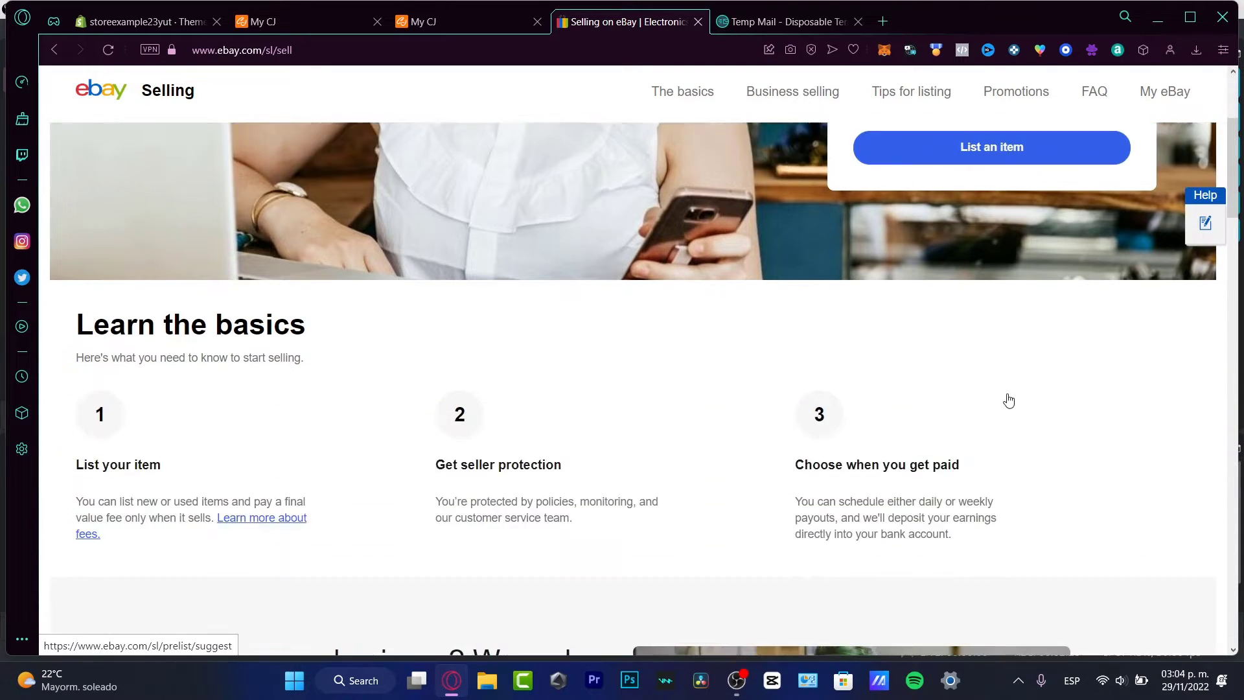
scroll(1004, 398, "down", 3)
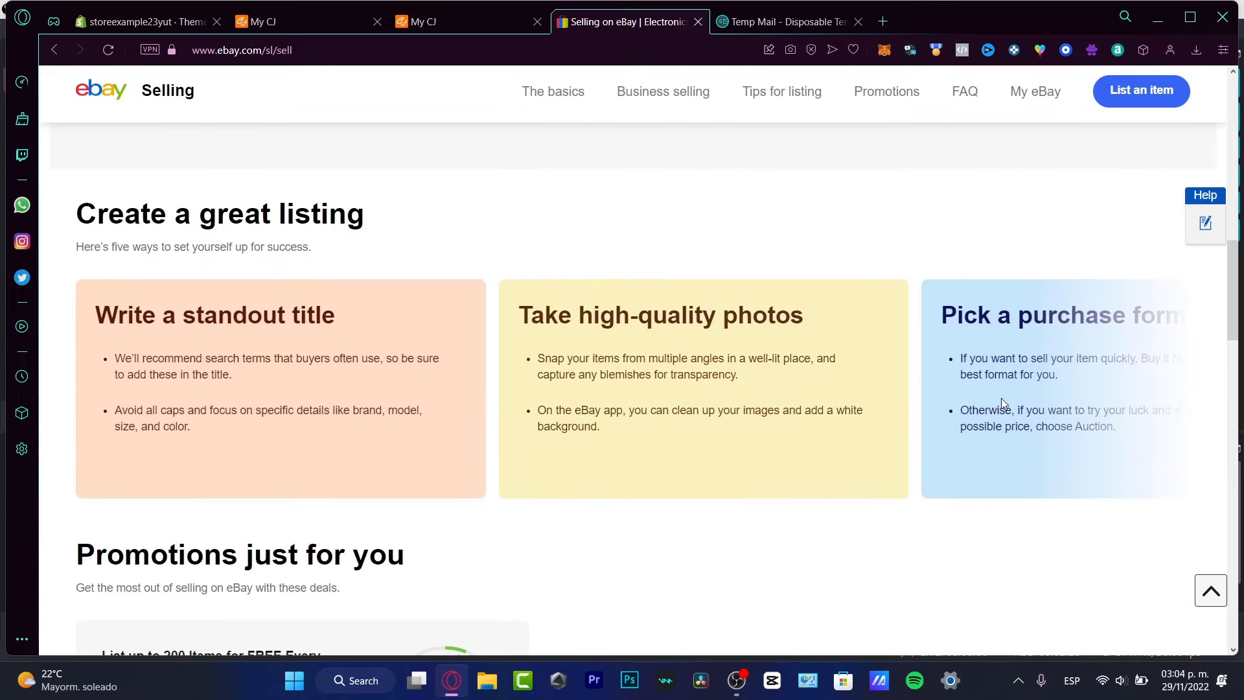
scroll(1004, 397, "up", 12)
- Start a listing for 'fuzzy slippers women' and continue without a catalogue product match
left_click(1001, 397)
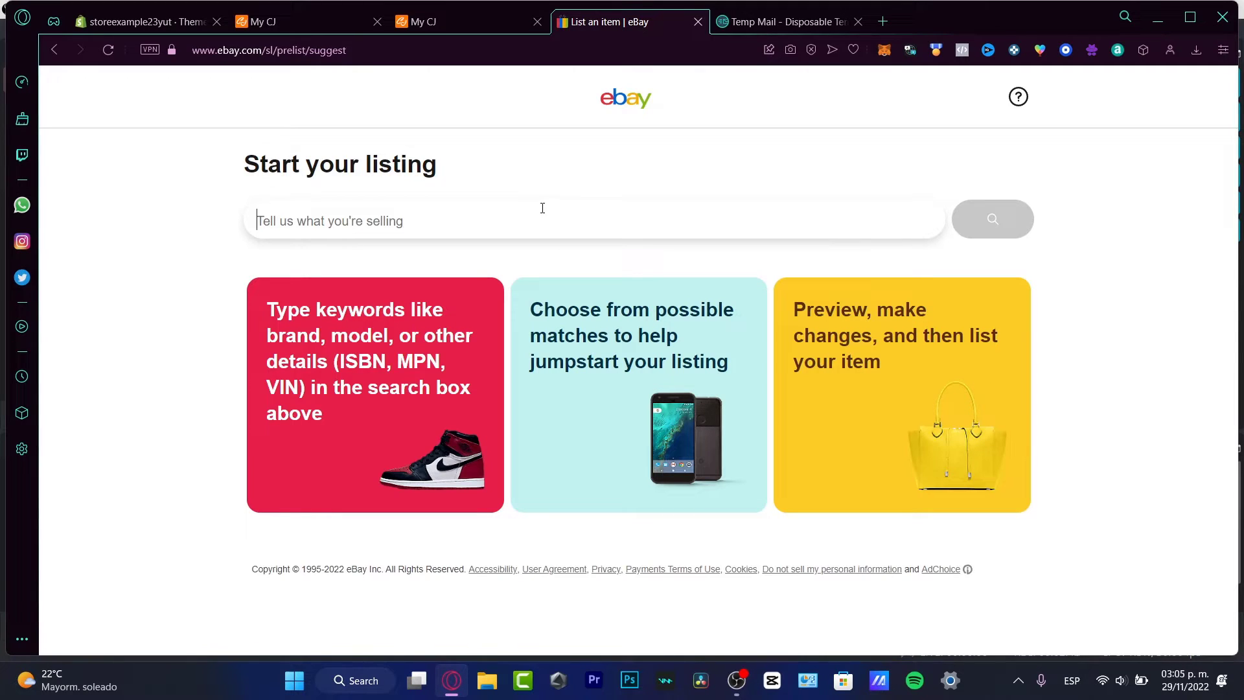
type("s")
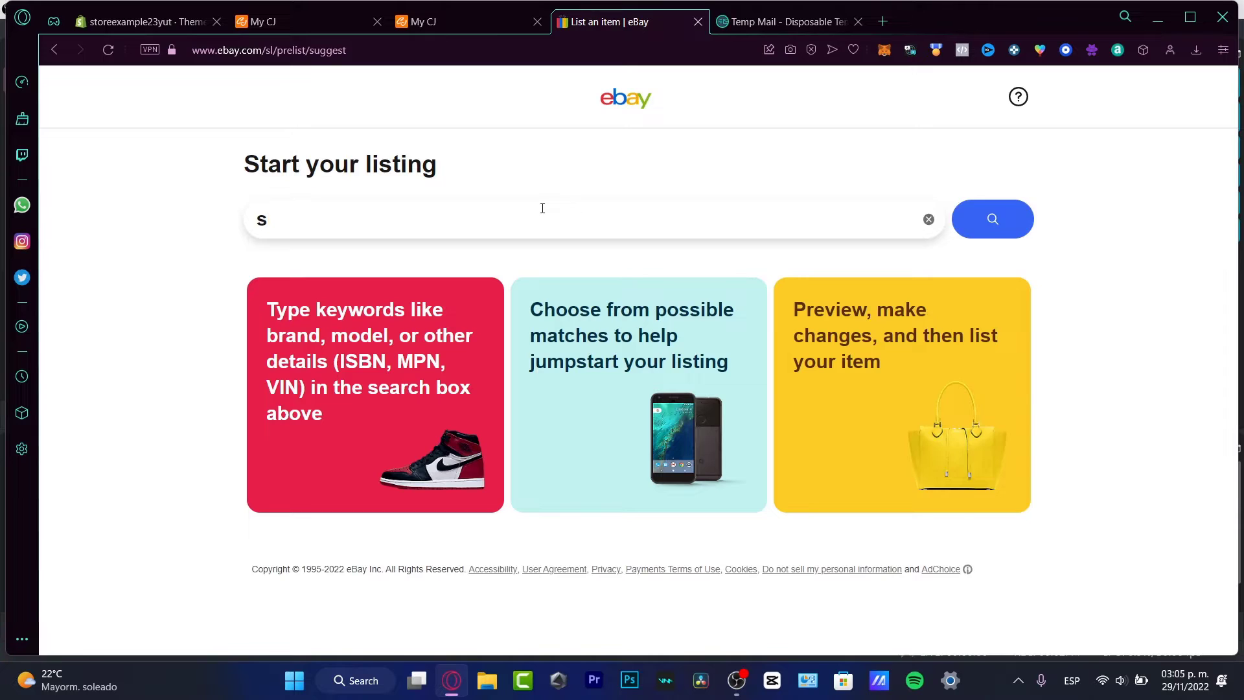
type("izzy slippers")
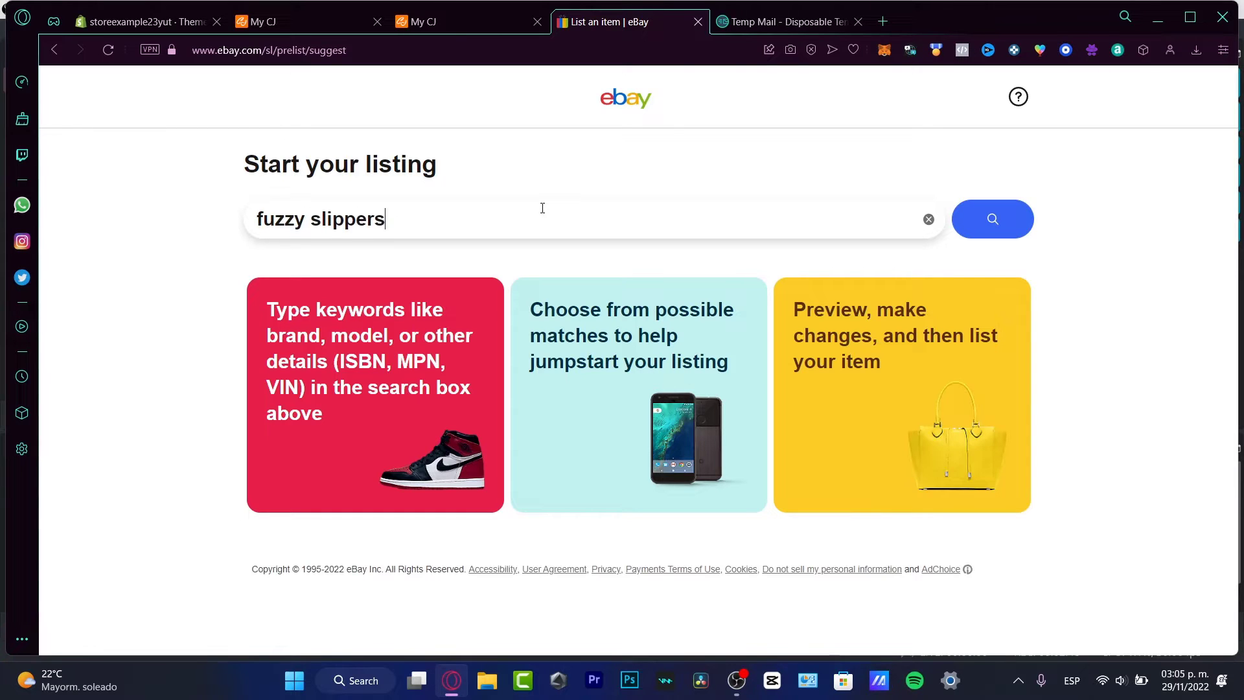
key("Return")
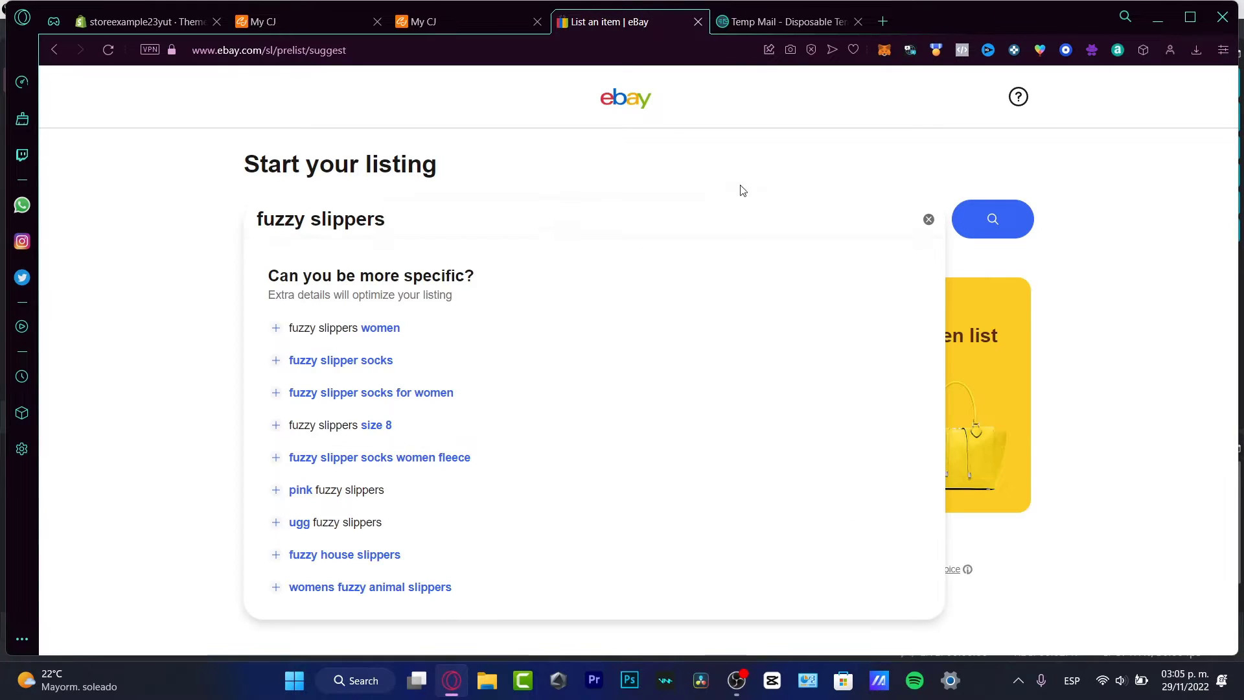
left_click(397, 327)
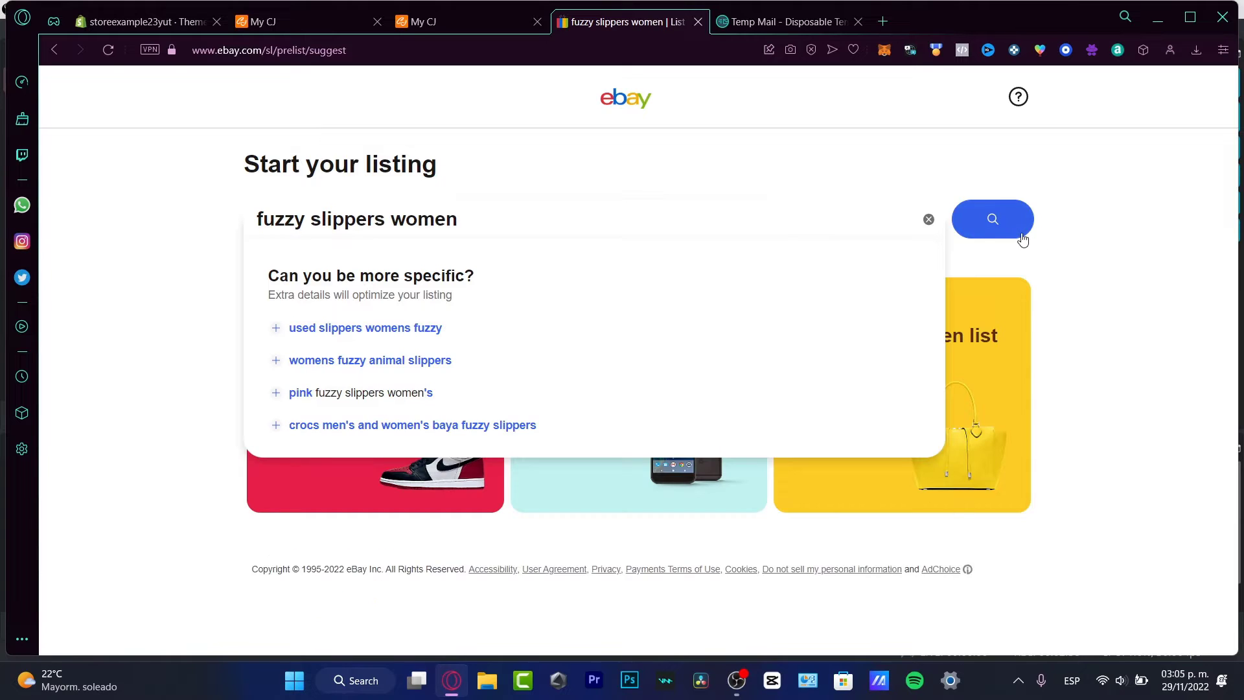
left_click(1022, 237)
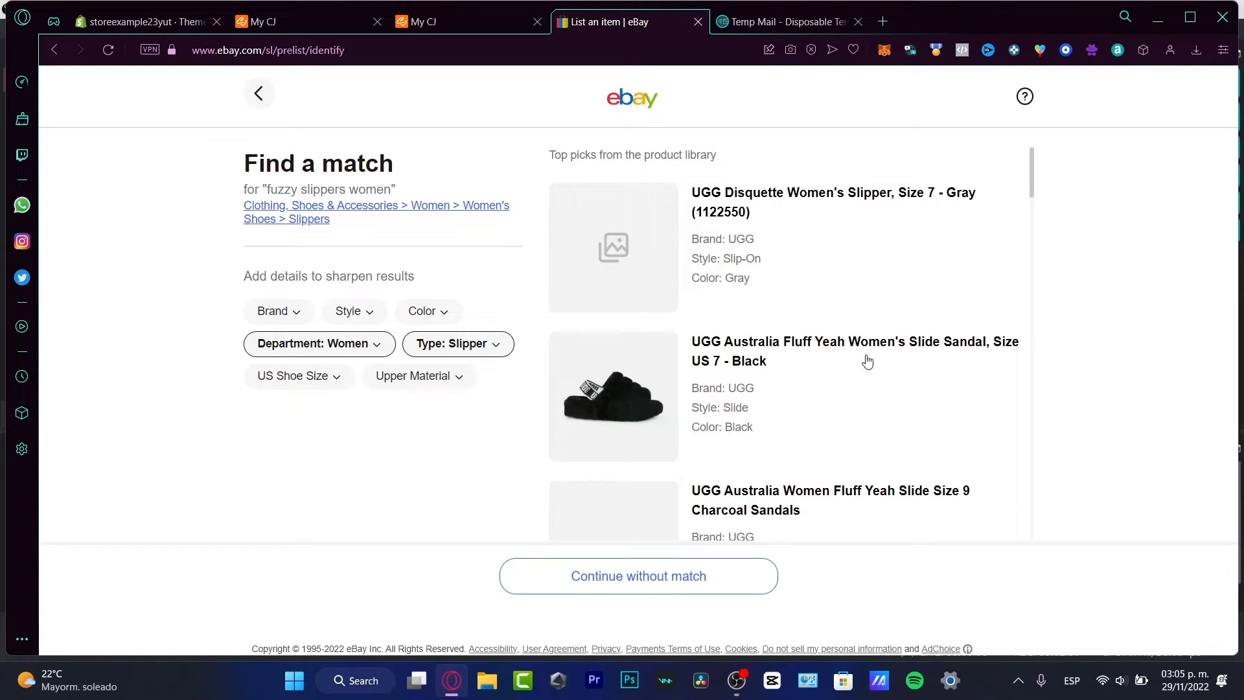
scroll(865, 359, "down", 3)
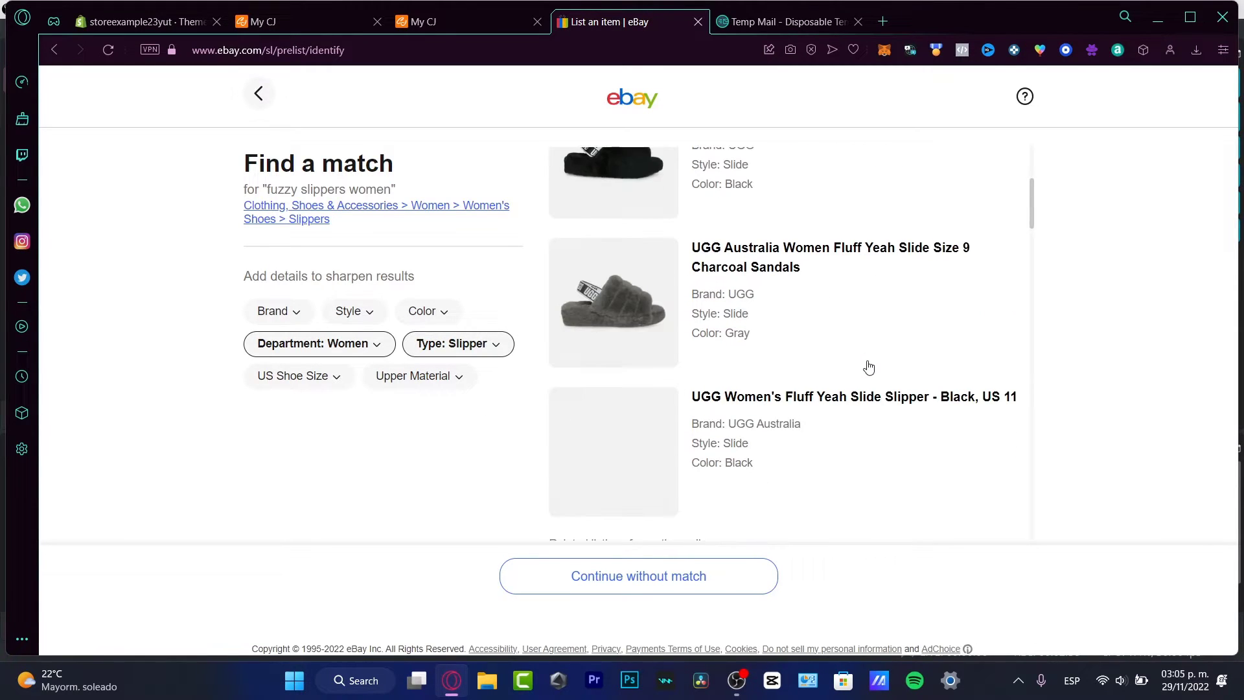
left_click(685, 573)
- Choose the 'New with box' condition, continue to the listing form and dismiss its welcome popup
left_click(471, 198)
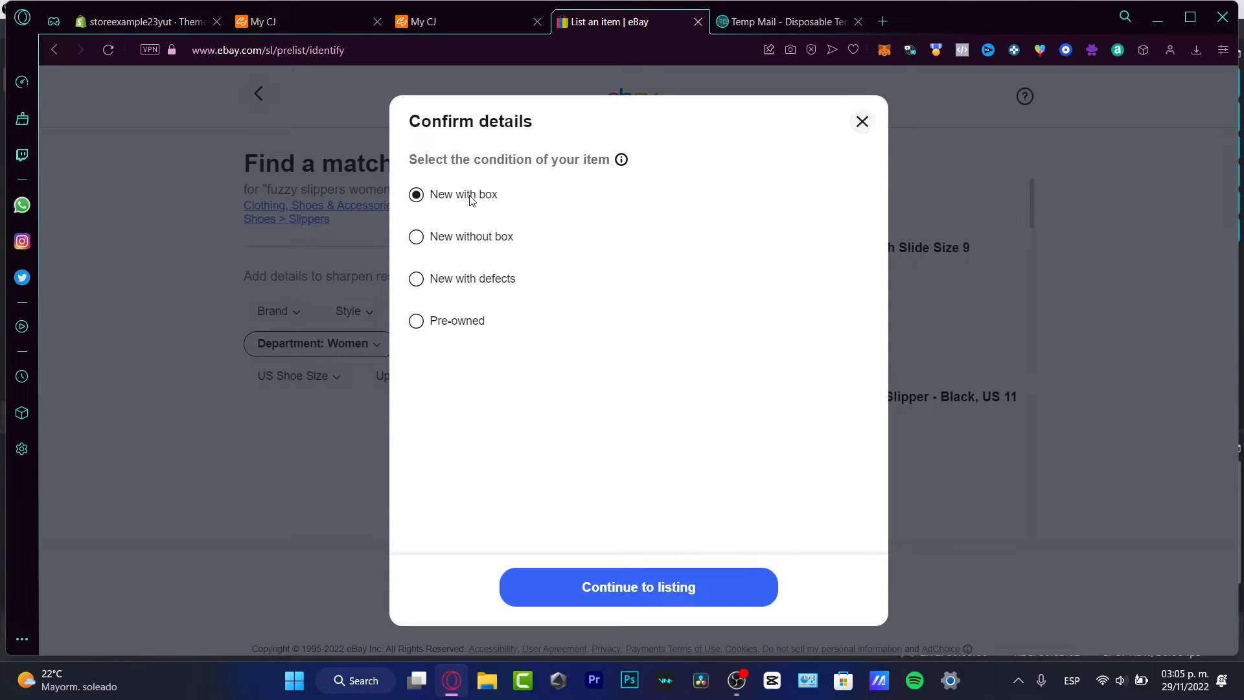
left_click(663, 601)
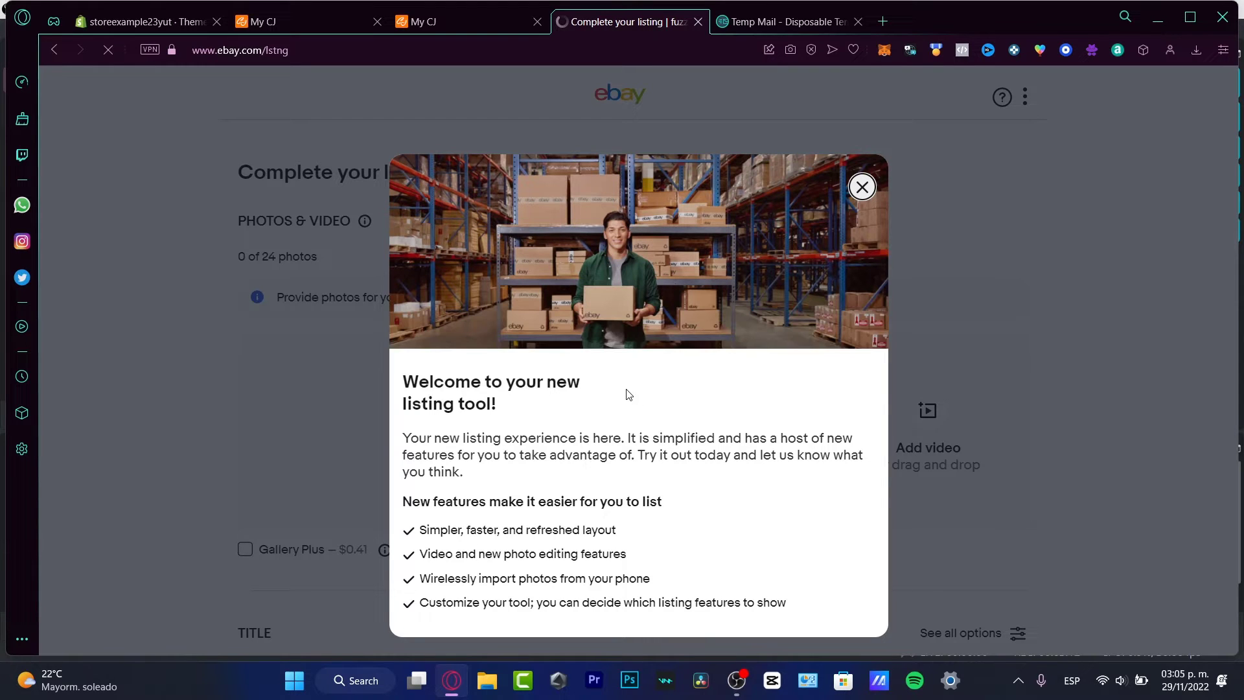
left_click(862, 187)
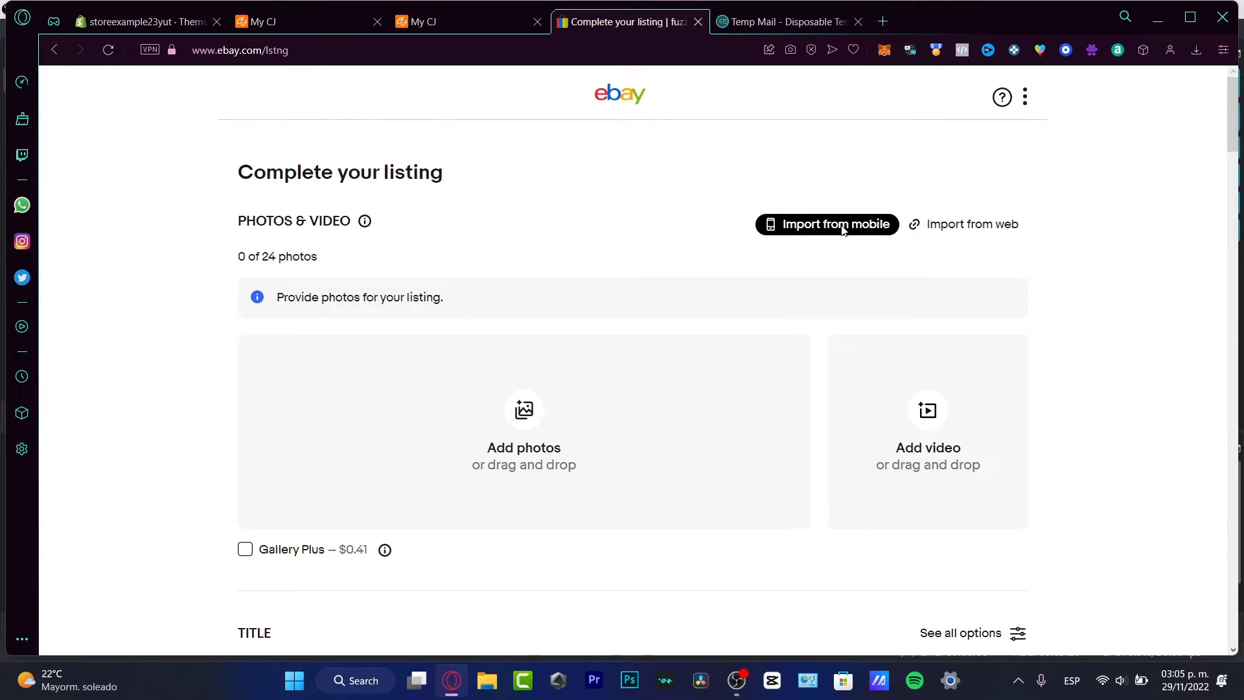
- Scroll the listing form down to the 'List it for free' fee terms
scroll(982, 425, "down", 3)
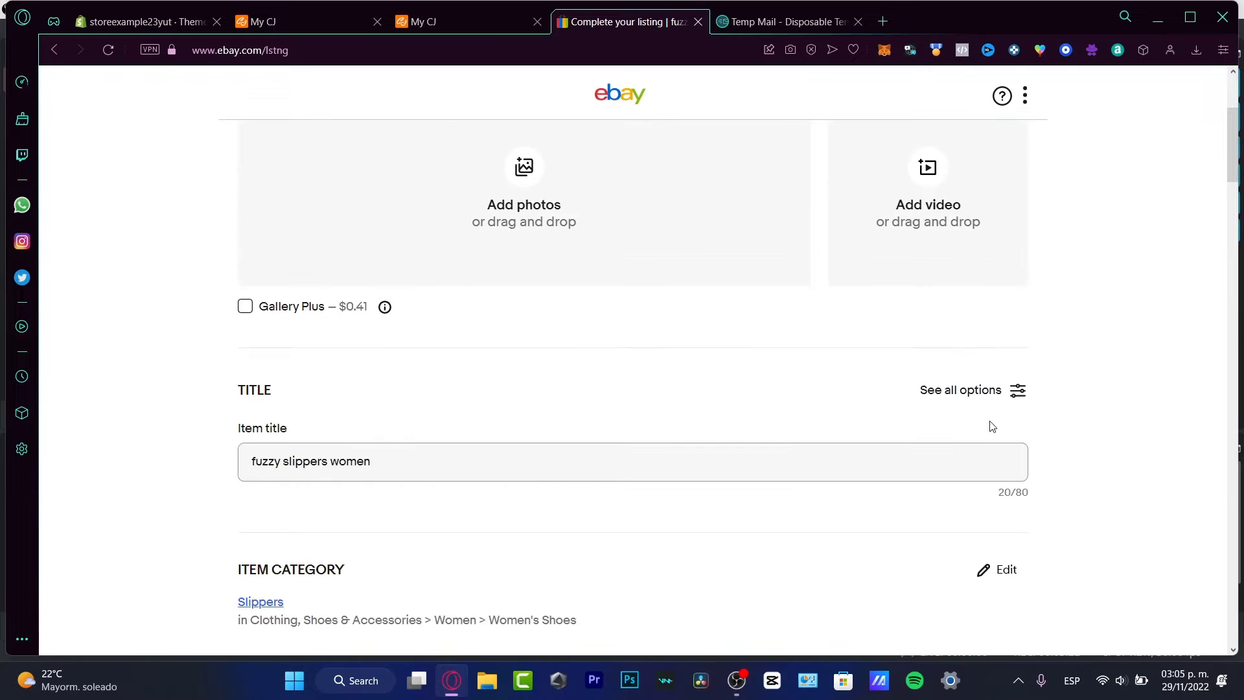
scroll(605, 336, "down", 3)
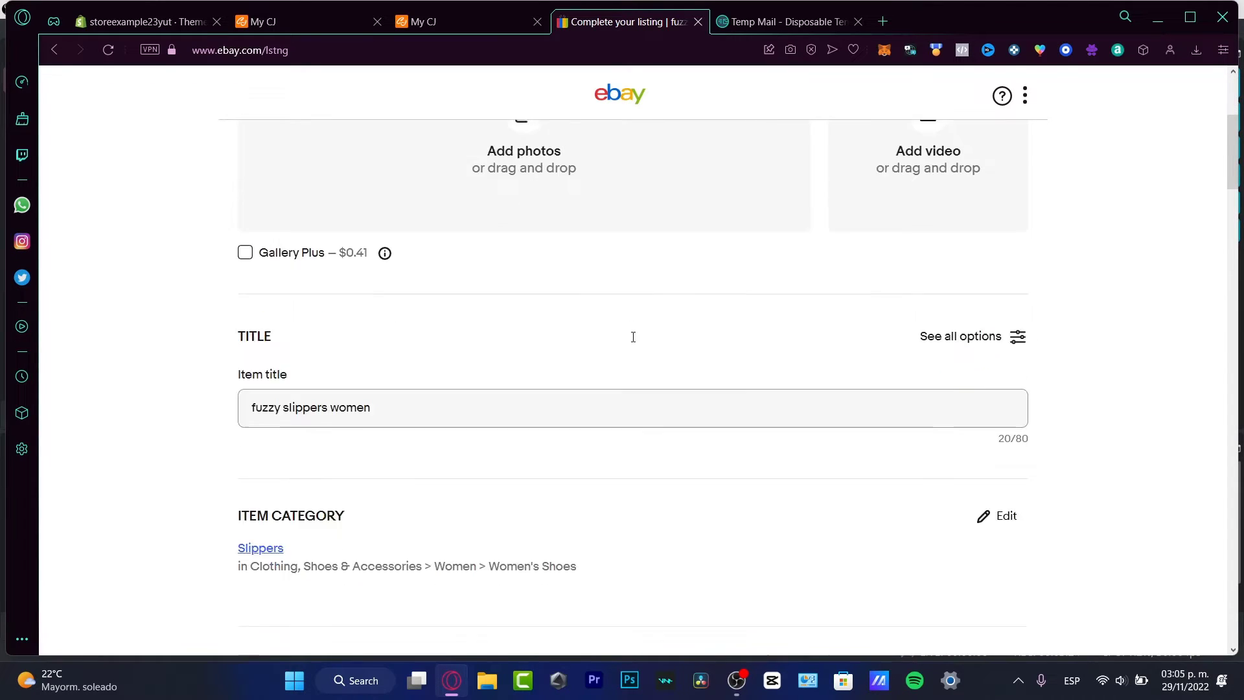
scroll(639, 333, "down", 3)
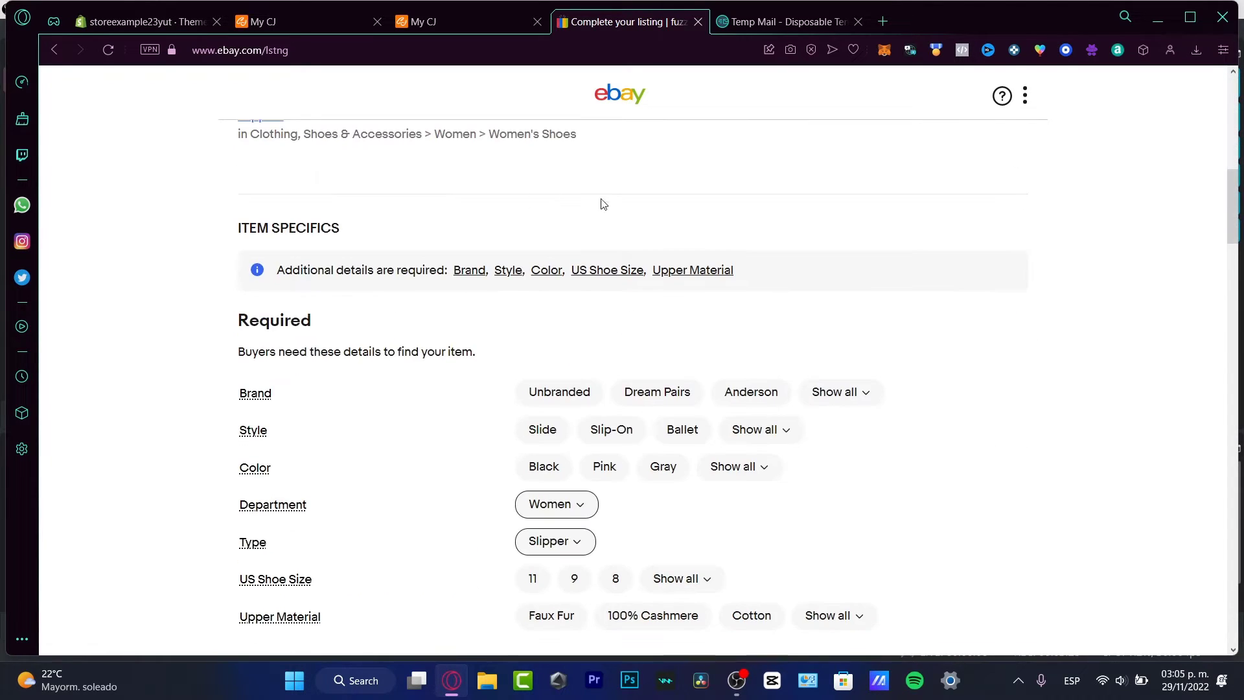
scroll(771, 234, "down", 10)
scroll(773, 231, "down", 15)
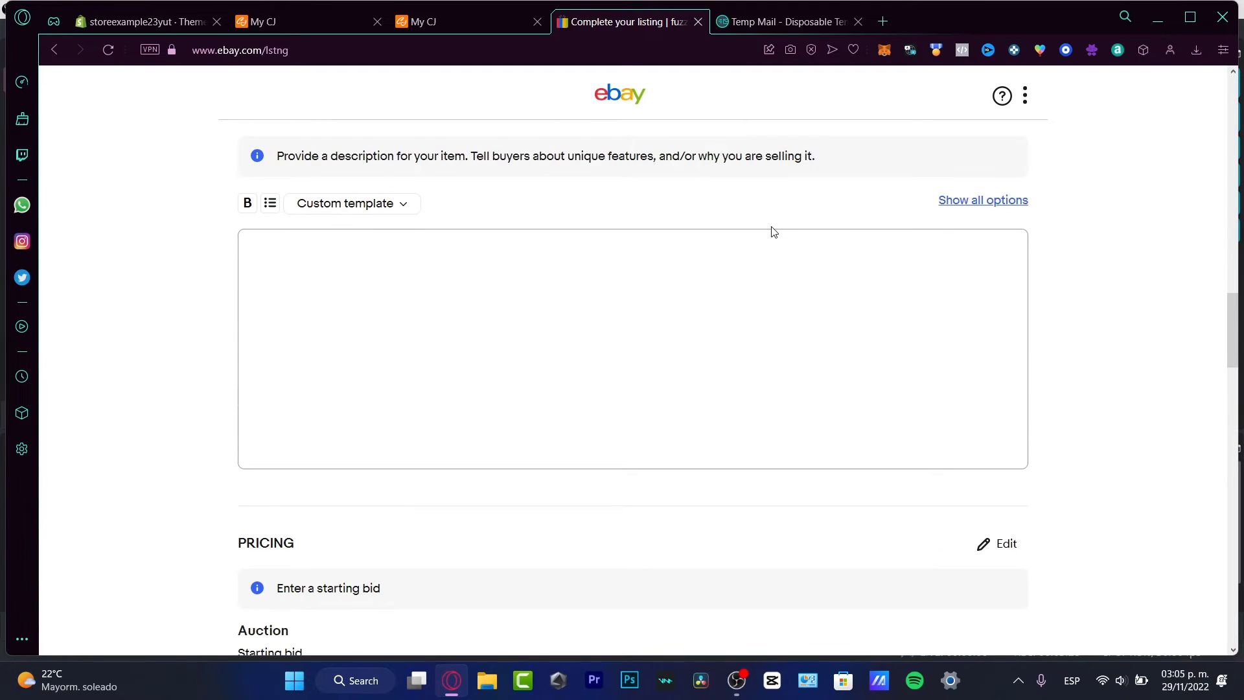
scroll(776, 234, "down", 15)
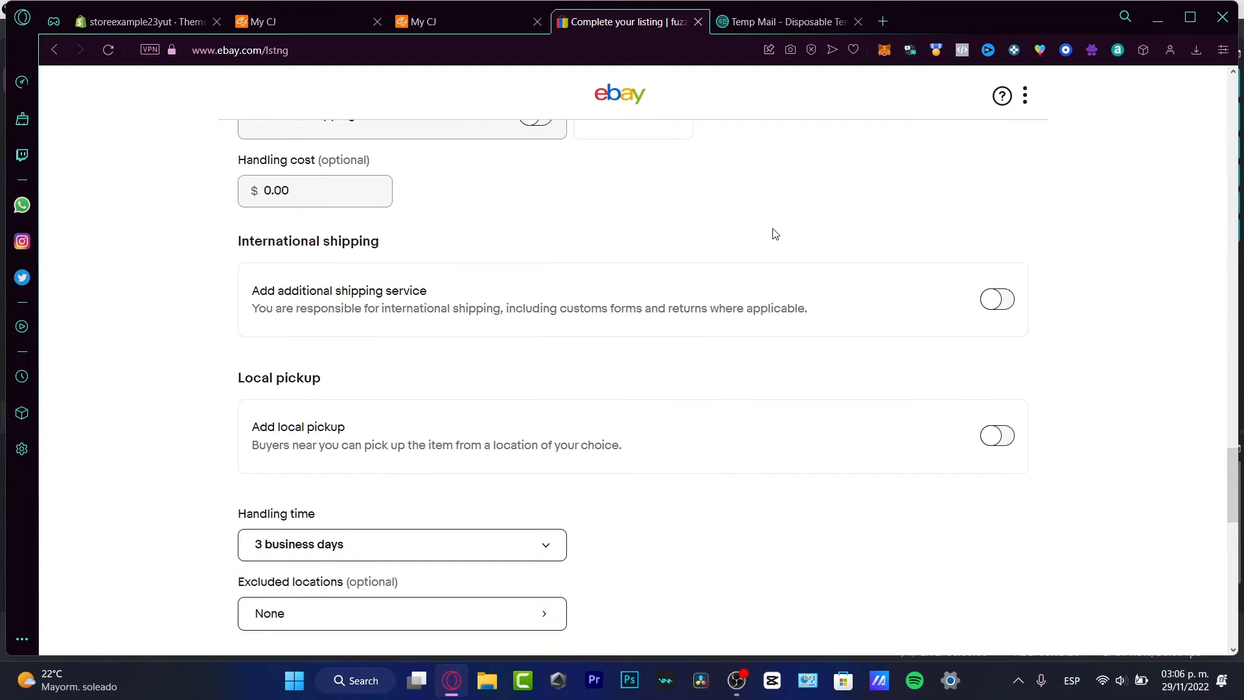
scroll(775, 234, "down", 2)
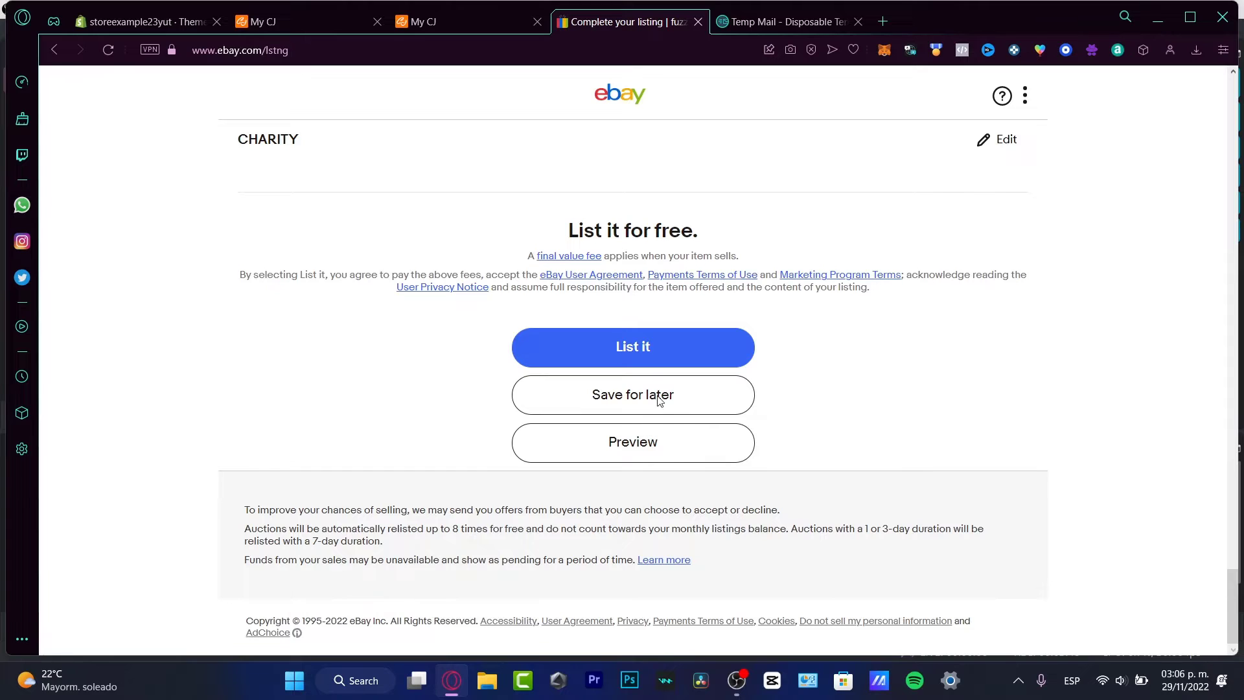
- Save the fuzzy slippers listing via 'Save for later', then go to My eBay > Selling
left_click(674, 368)
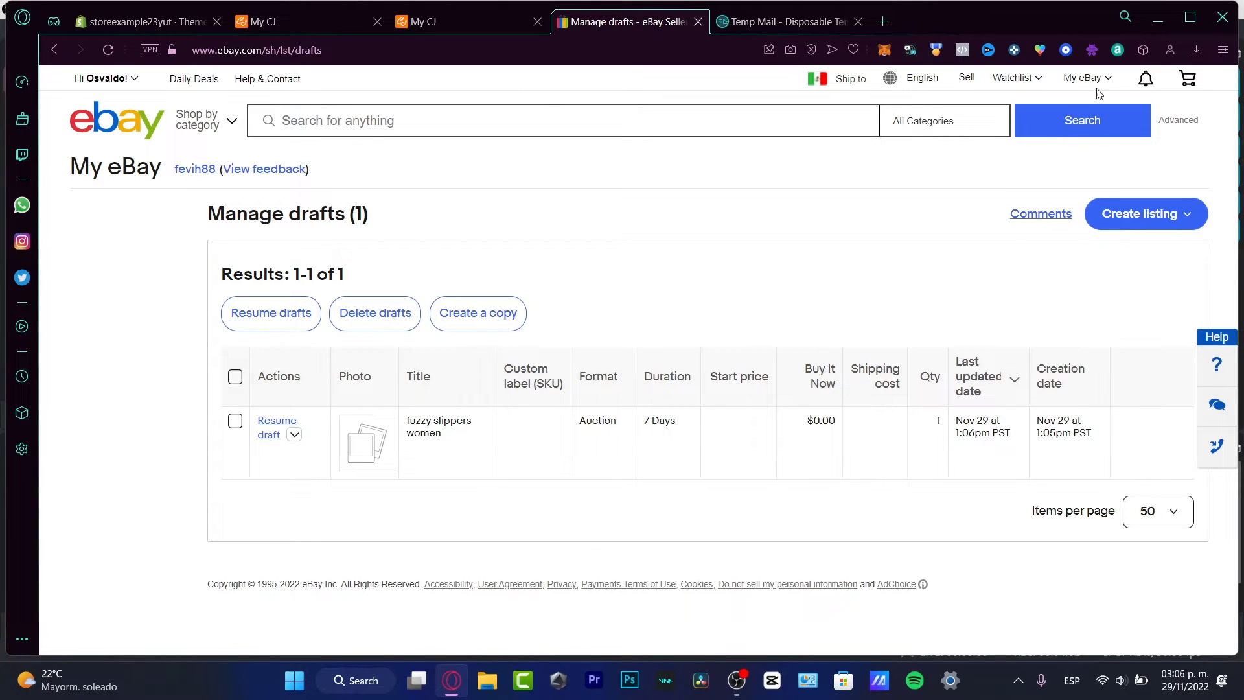
mouse_move(1101, 84)
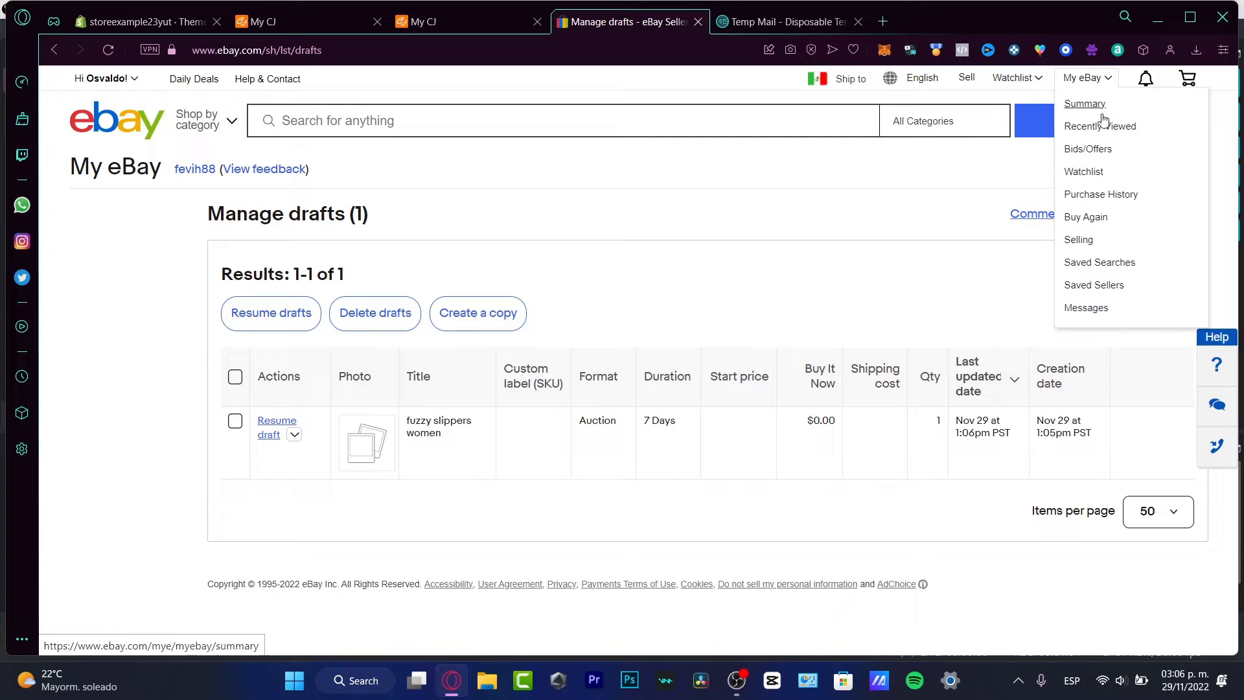
left_click(1083, 241)
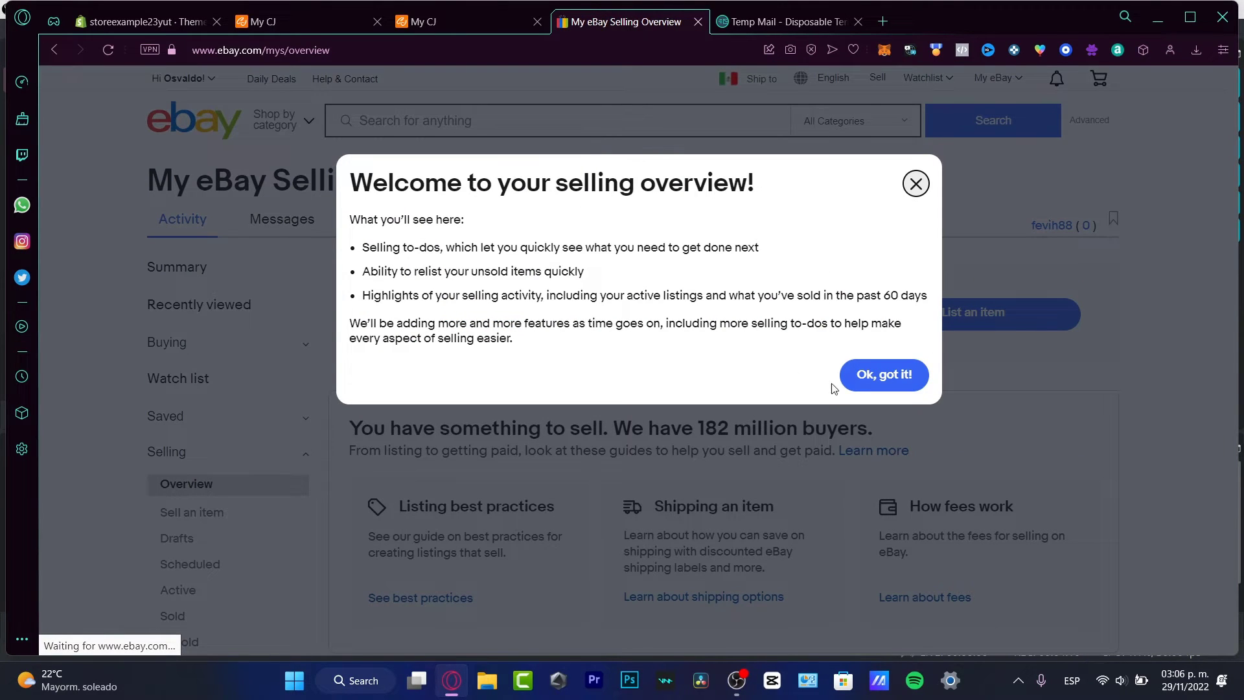
- Dismiss the welcome with 'Ok, got it!' and scroll the overview to the Finish it draft
left_click(893, 380)
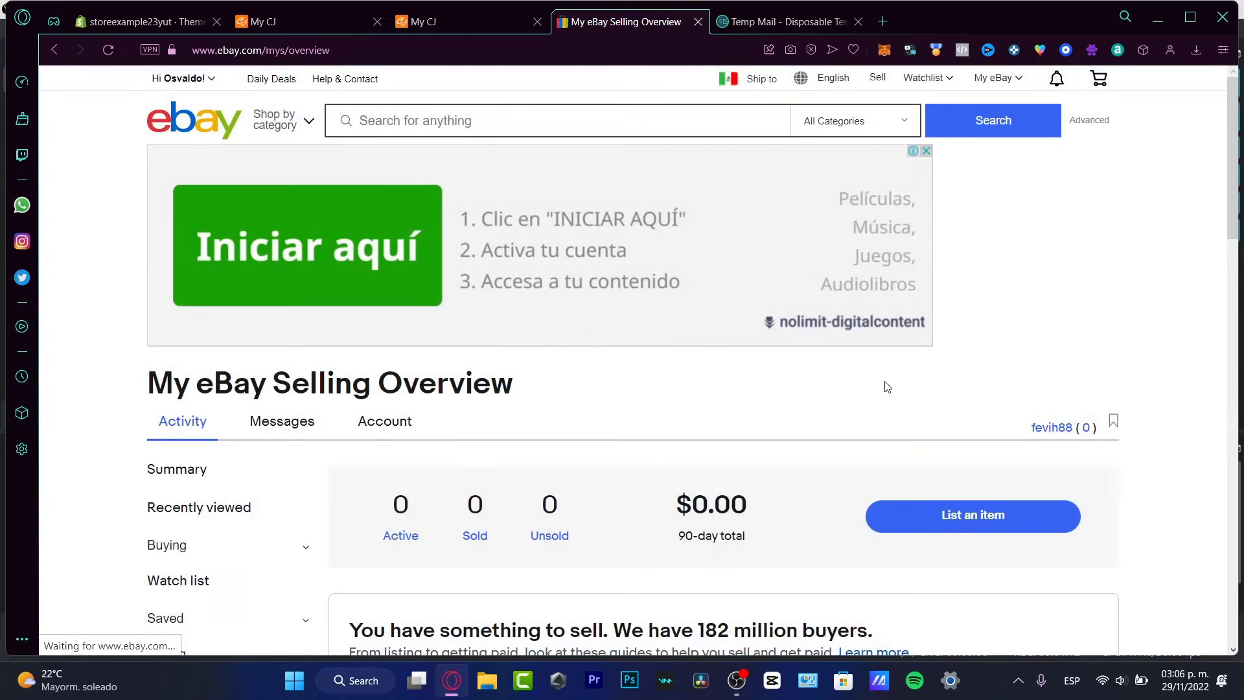
scroll(888, 387, "down", 3)
left_click_drag(425, 383, 902, 396)
scroll(890, 393, "down", 3)
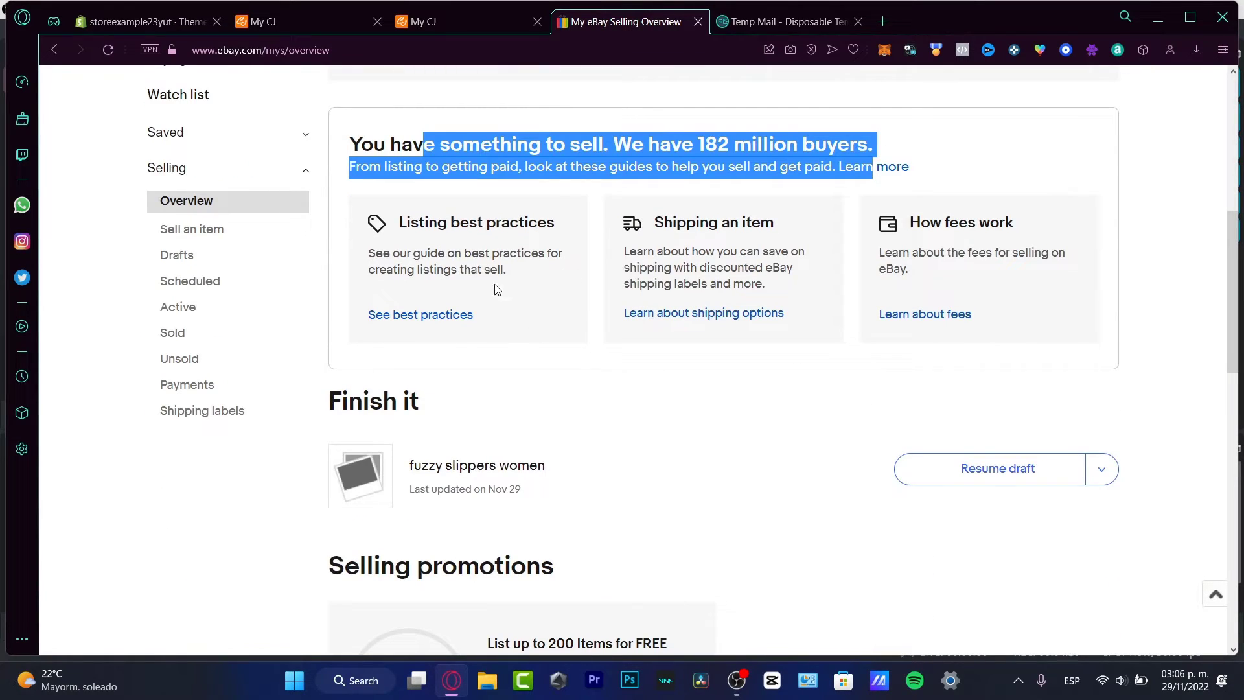
scroll(1065, 306, "down", 3)
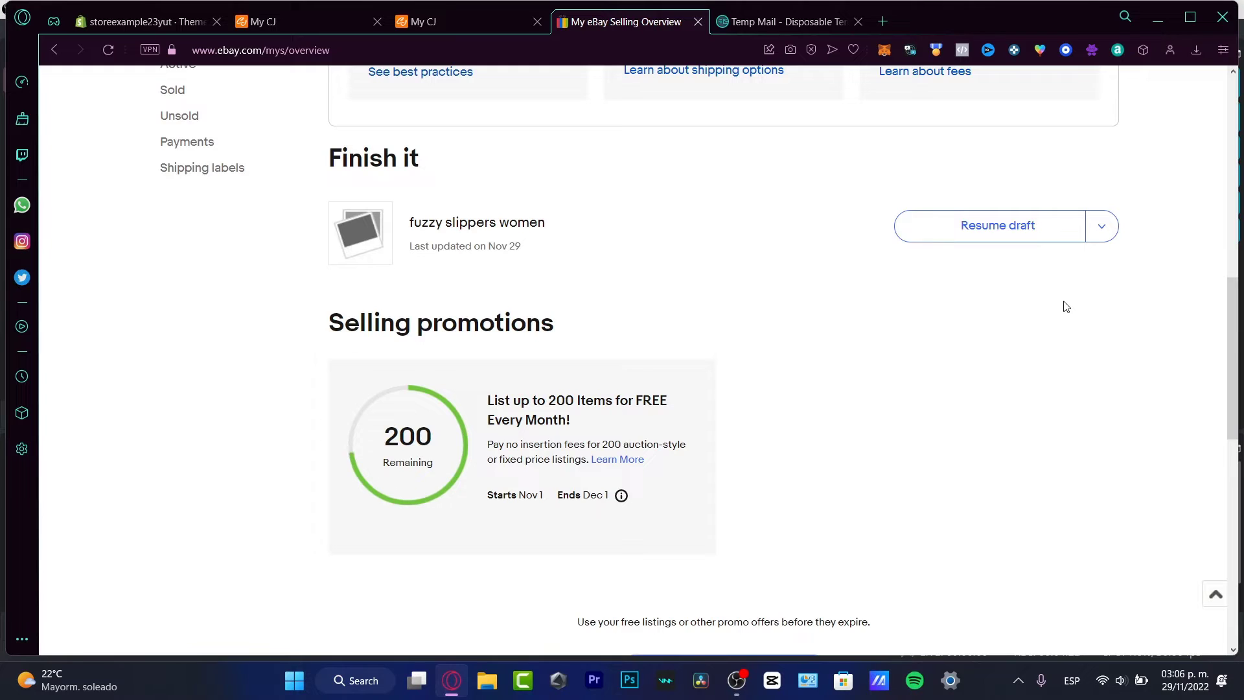
scroll(1066, 306, "down", 3)
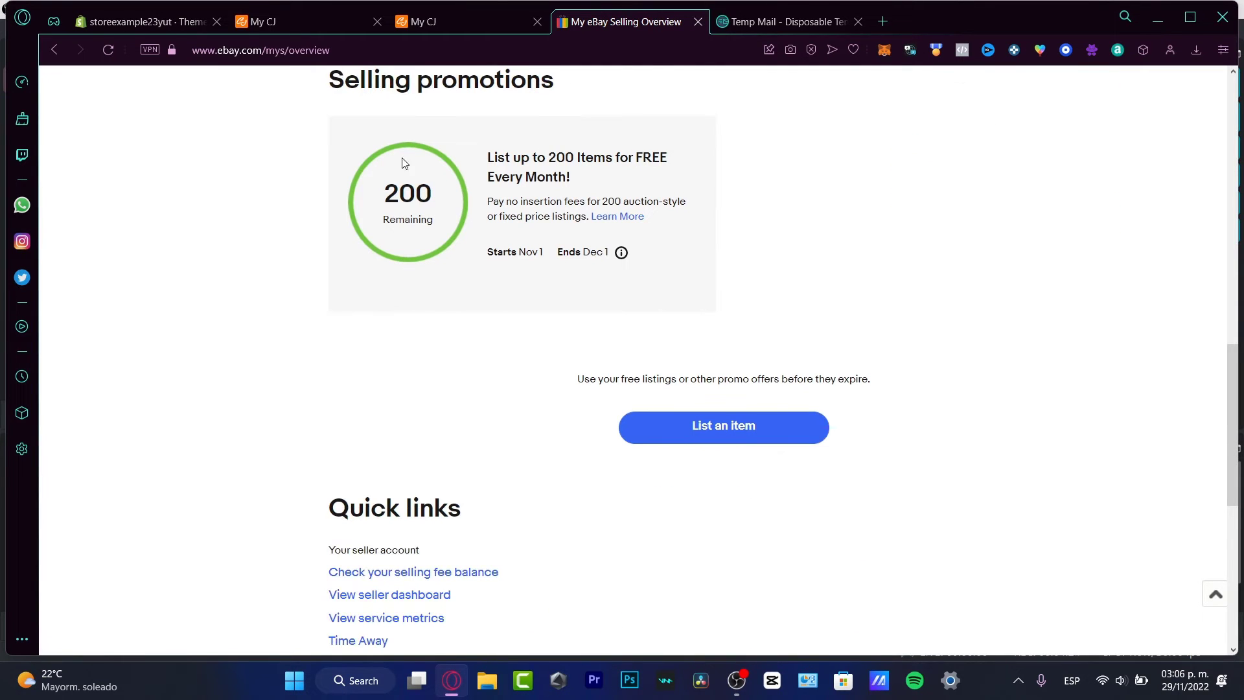
scroll(764, 325, "down", 3)
scroll(766, 326, "up", 9)
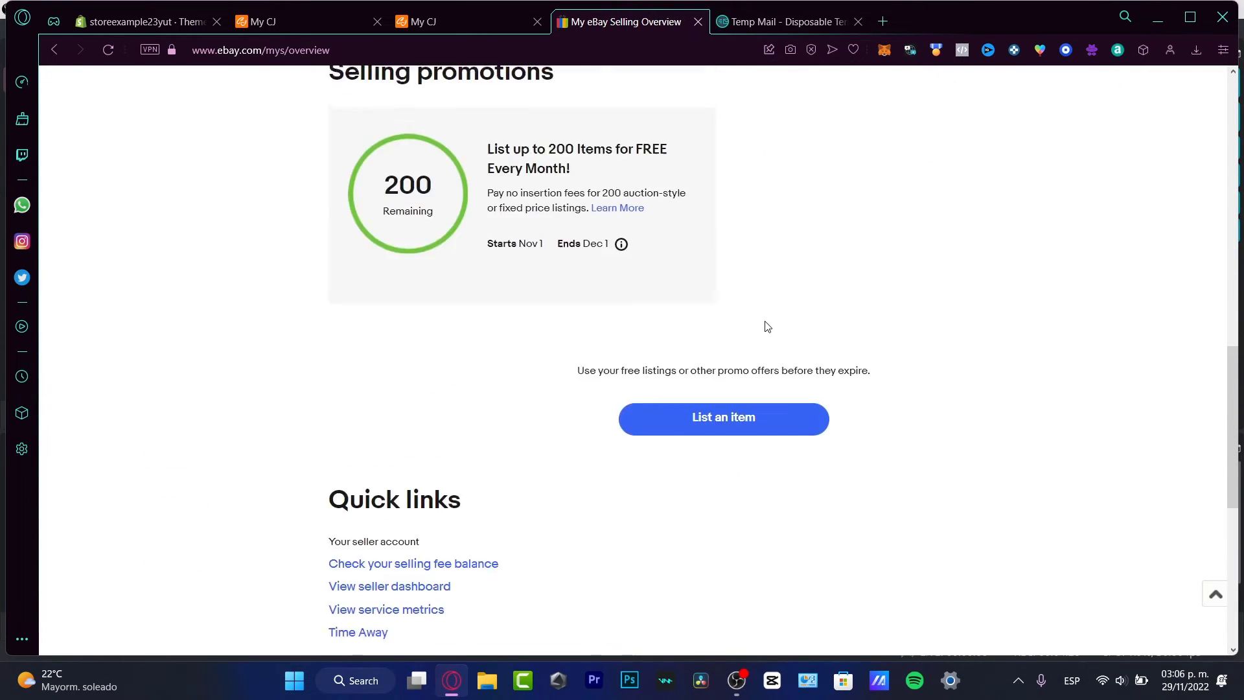
scroll(766, 326, "up", 3)
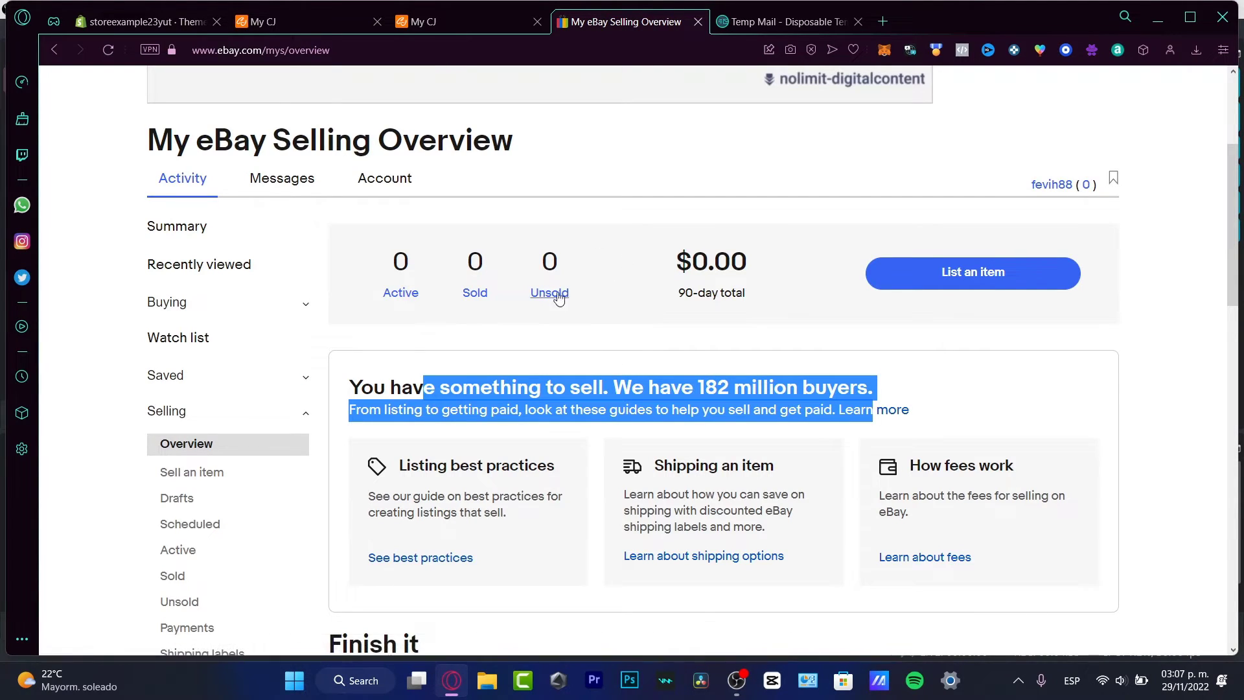
scroll(344, 435, "down", 3)
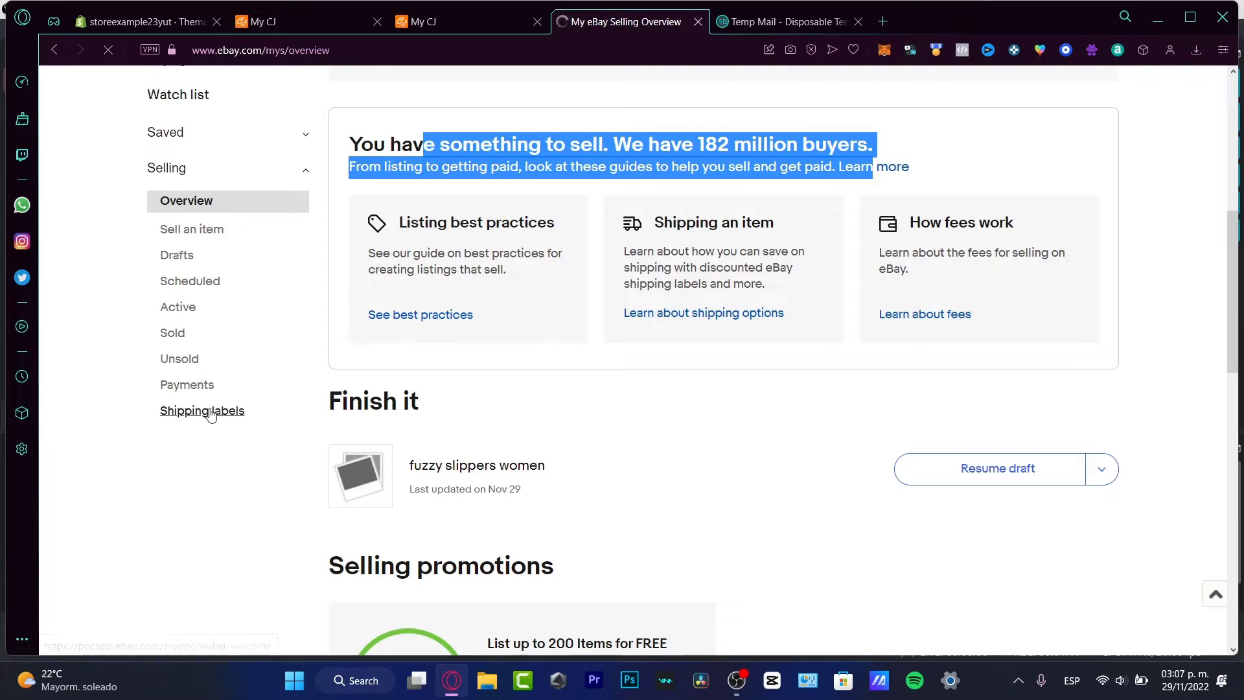
- Open Payments from the Selling sidebar and continue past the wallet welcome banner
left_click(205, 387)
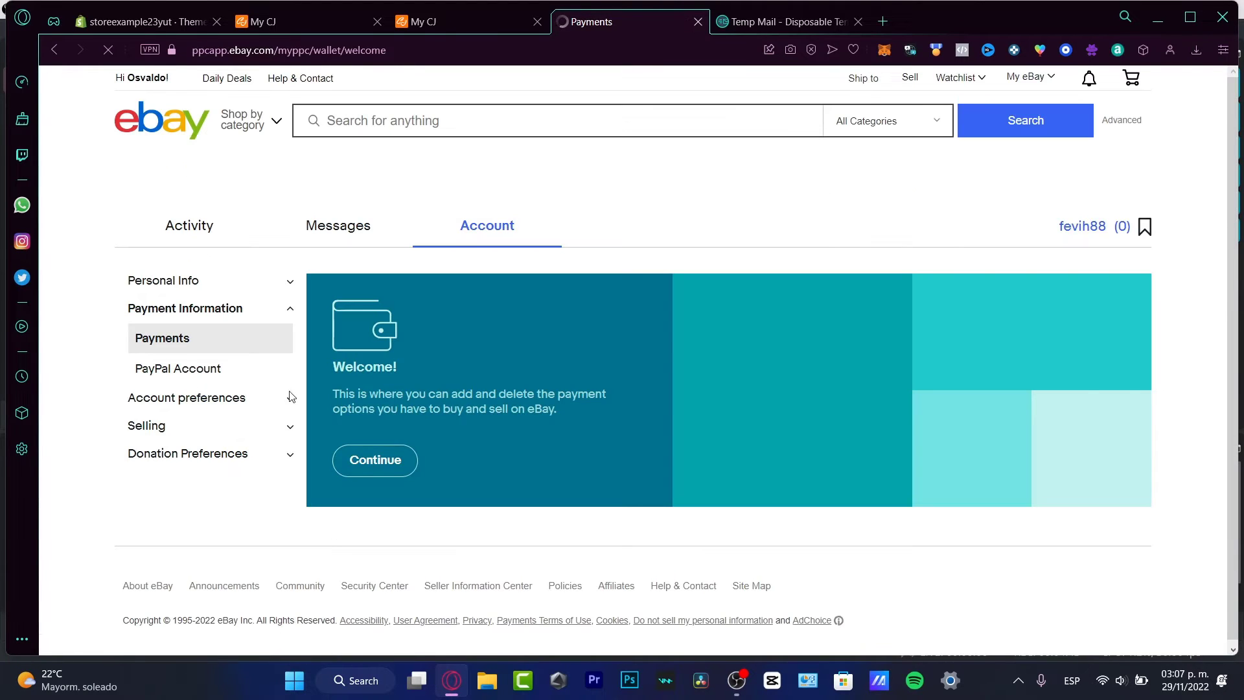
left_click_drag(354, 367, 410, 368)
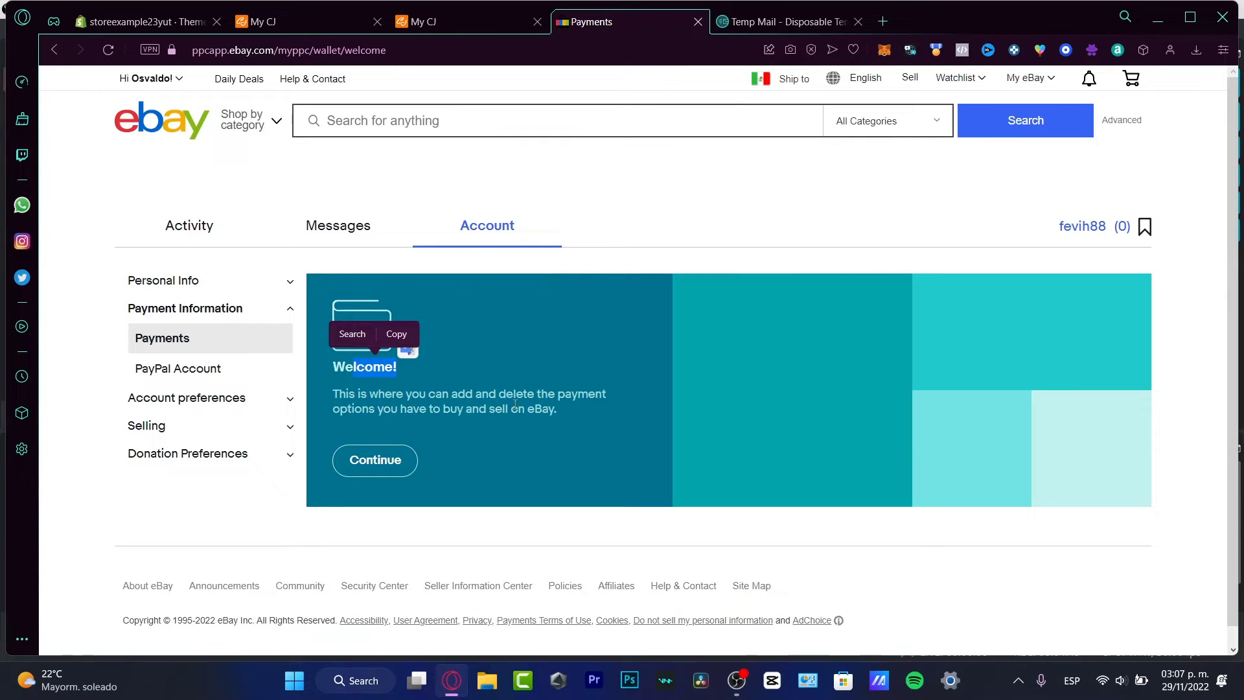
left_click(648, 457)
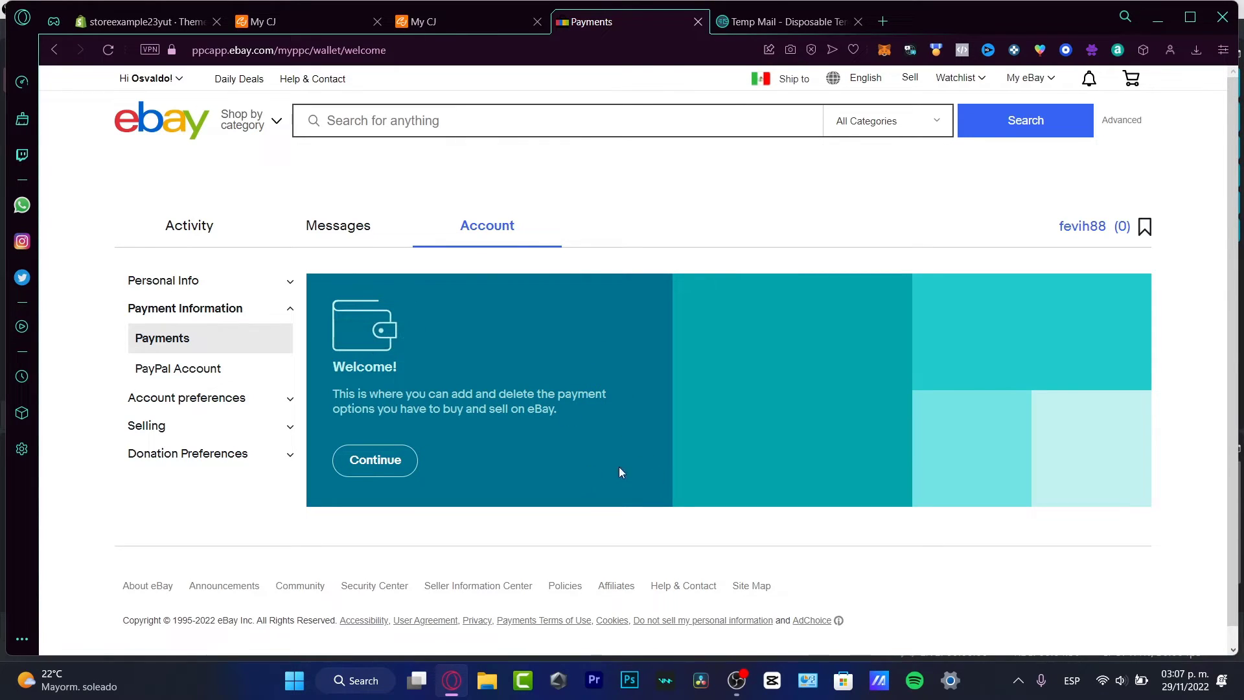
left_click(381, 466)
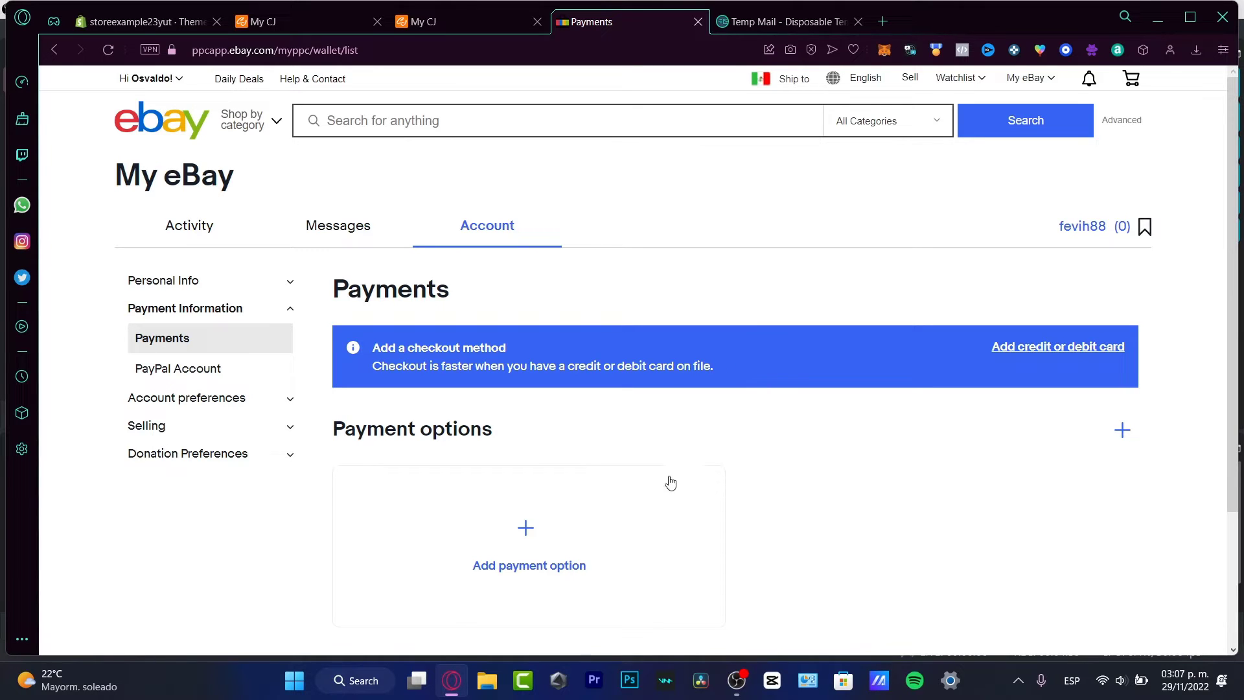
- Start adding a credit or debit card, then go back and close the Add Payment Options dialog
left_click(513, 576)
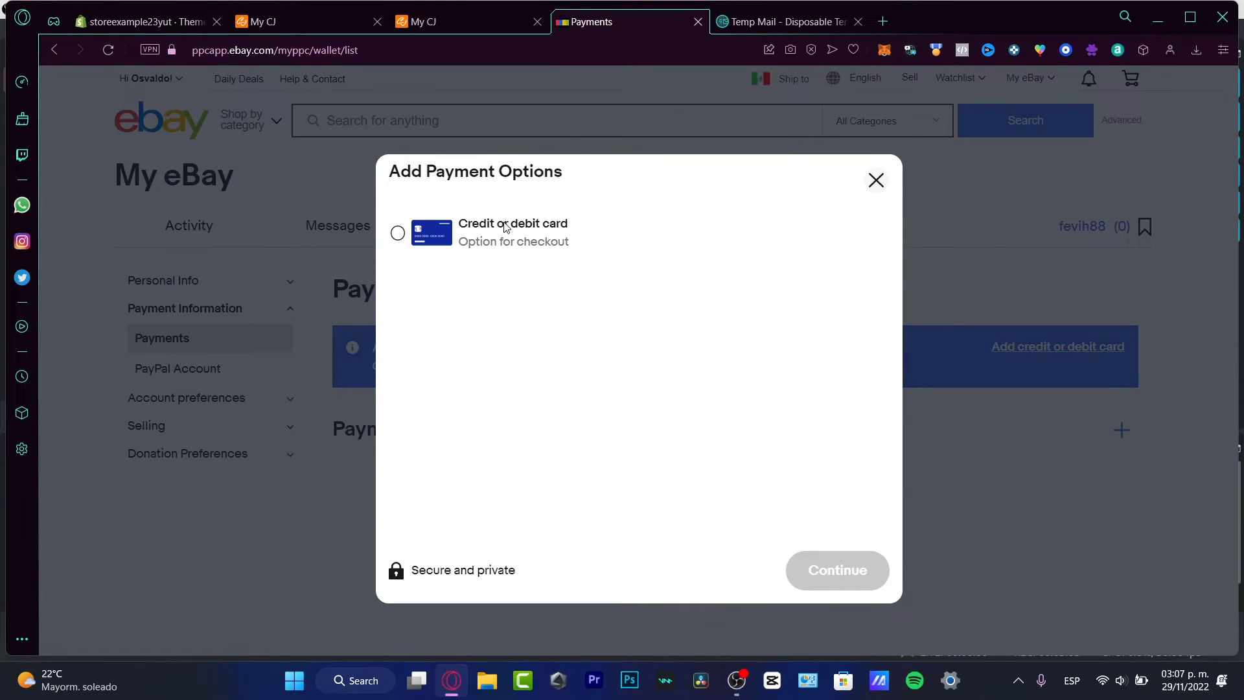
mouse_move(505, 227)
left_mouse_down()
mouse_move(578, 224)
mouse_move(561, 245)
mouse_move(490, 245)
left_mouse_up()
left_click(397, 233)
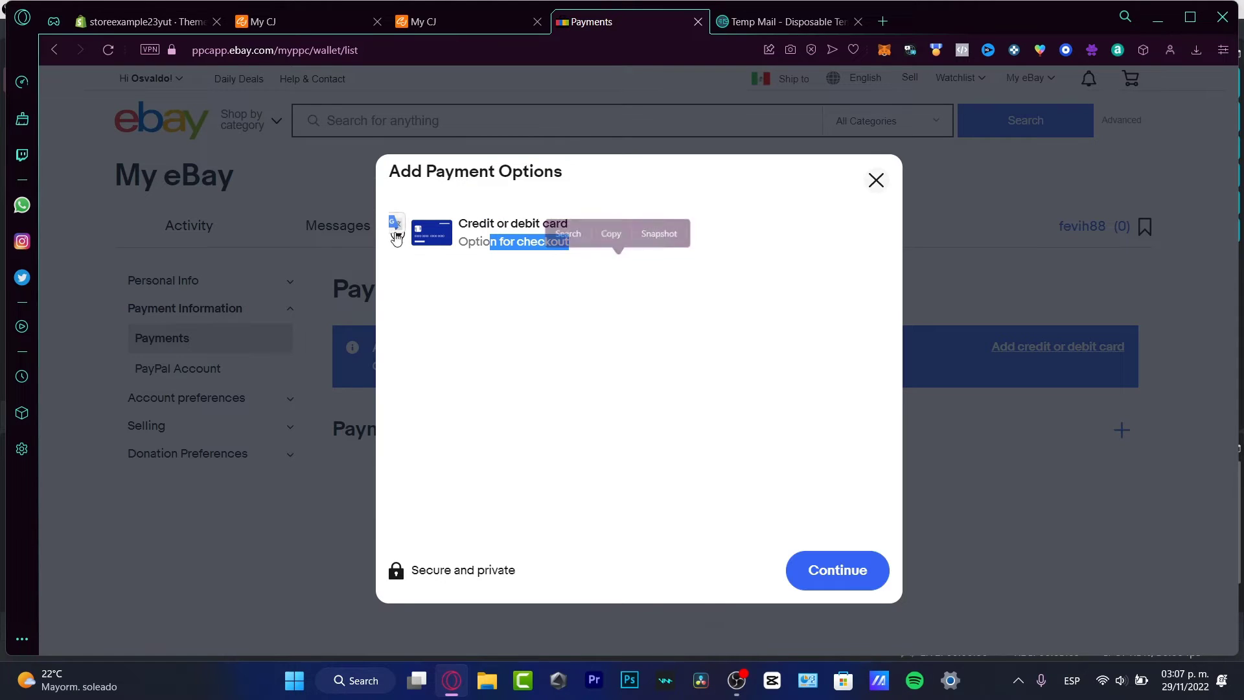
left_click(801, 571)
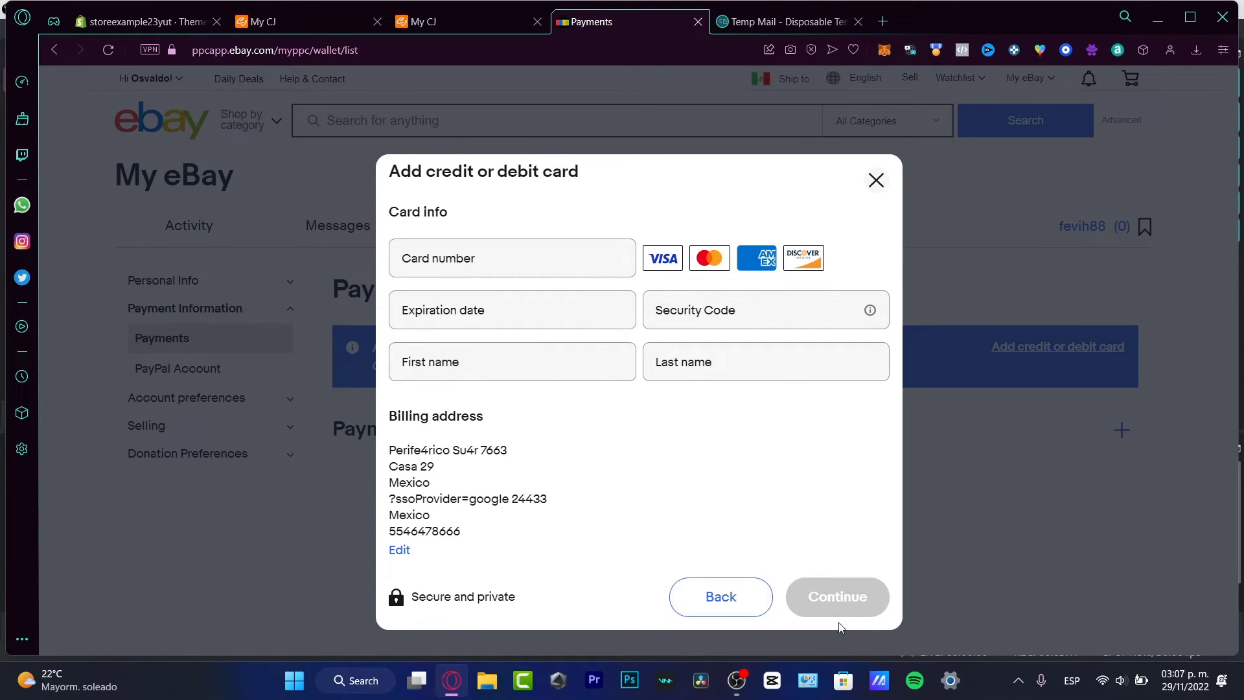
left_click(745, 604)
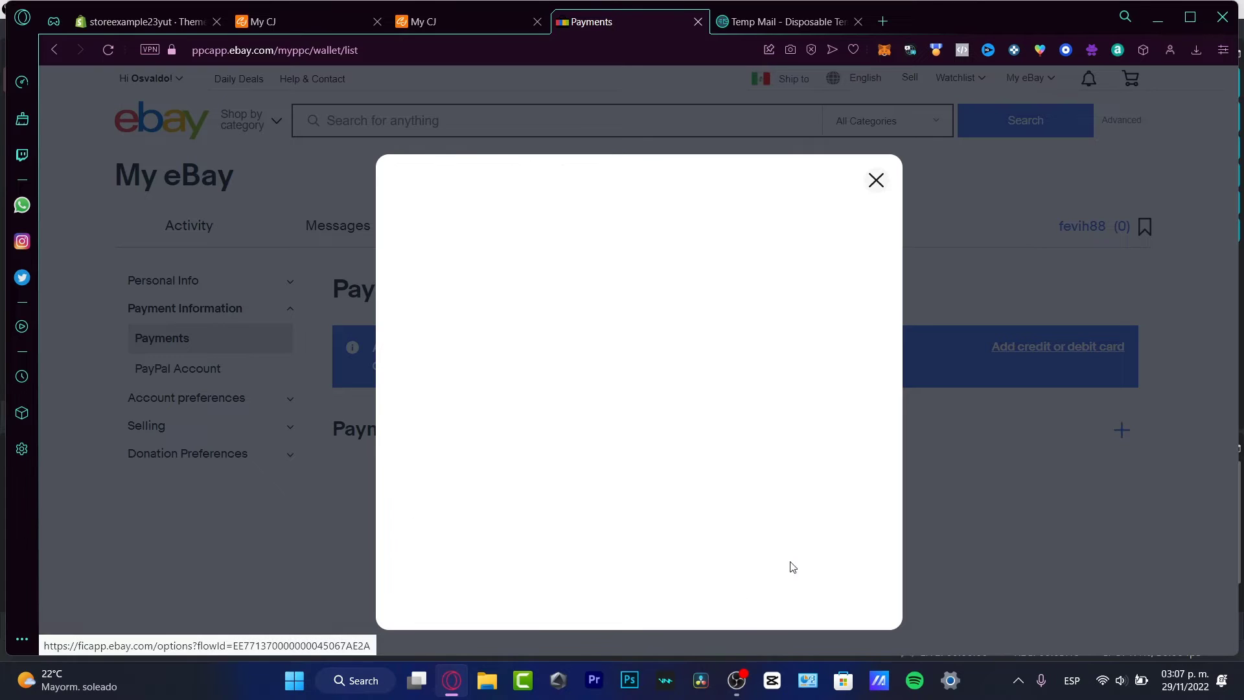
left_click(876, 179)
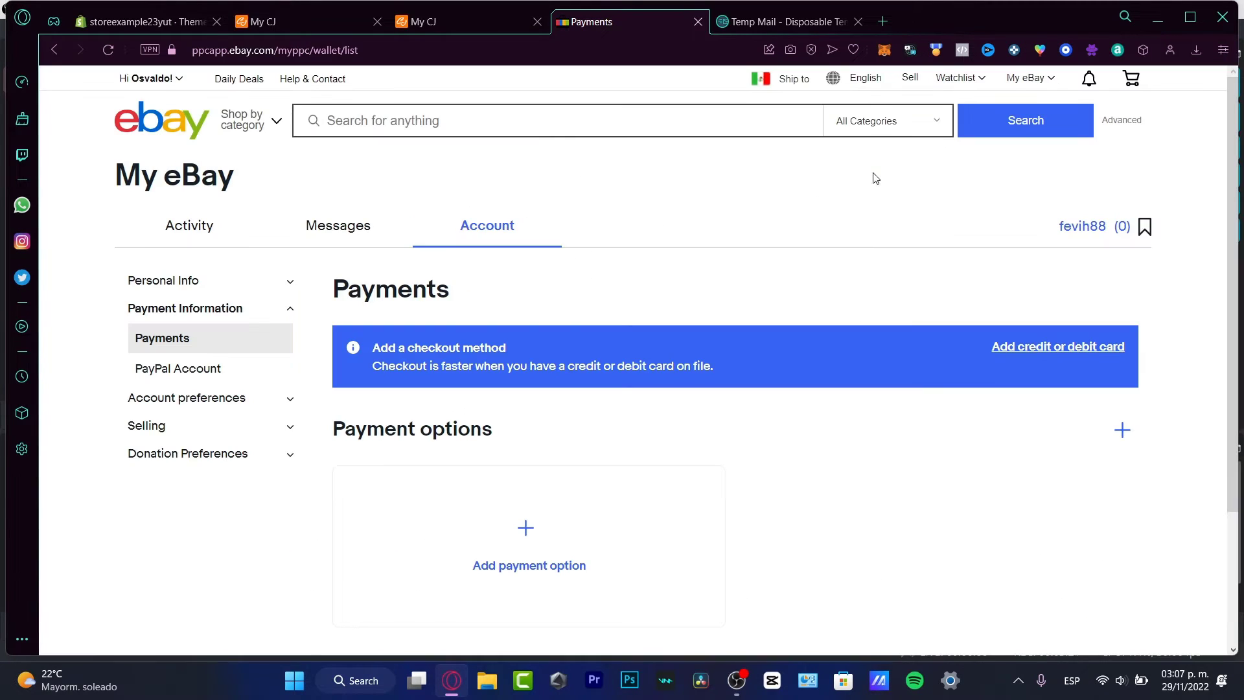
- Re-enter the account password to reach the Personal information settings page
left_click(223, 285)
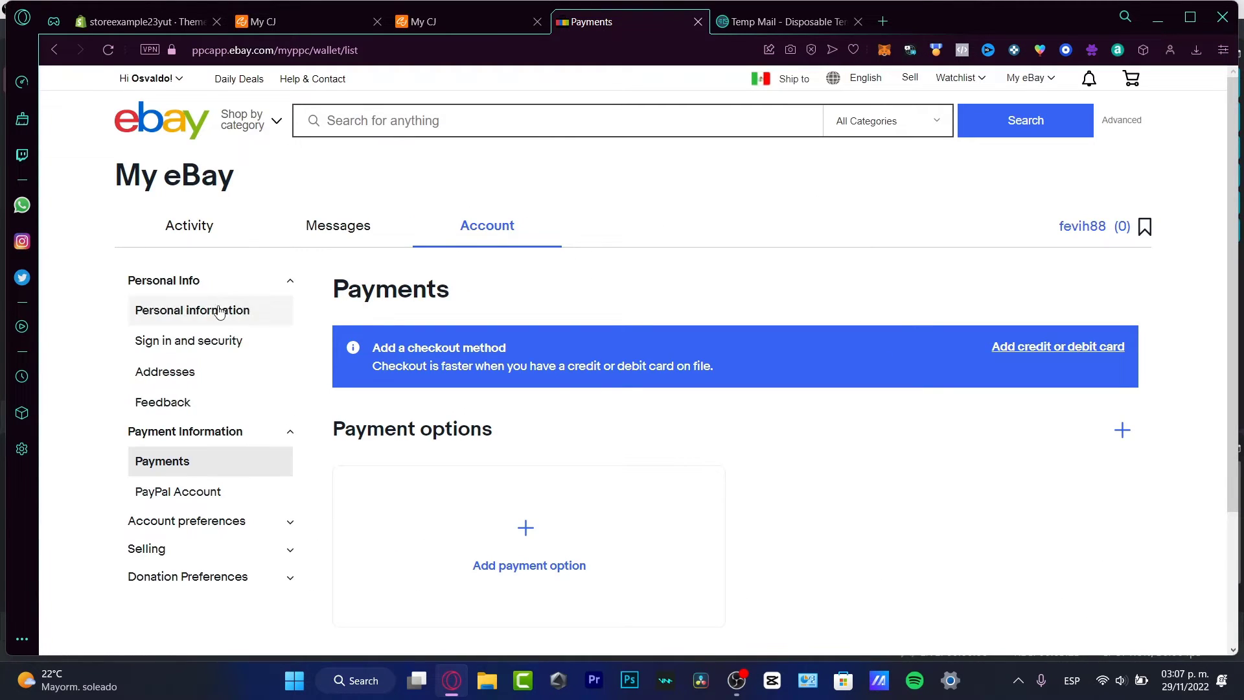
left_click(223, 315)
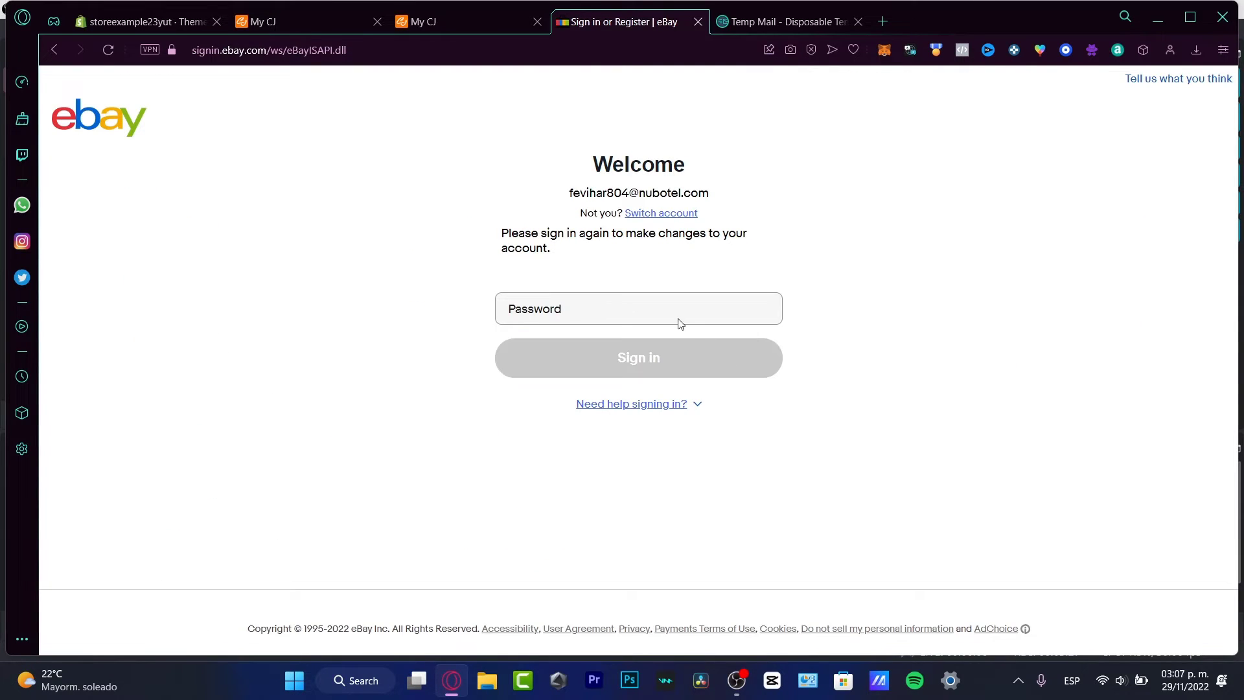
left_click(672, 305)
type("••••••")
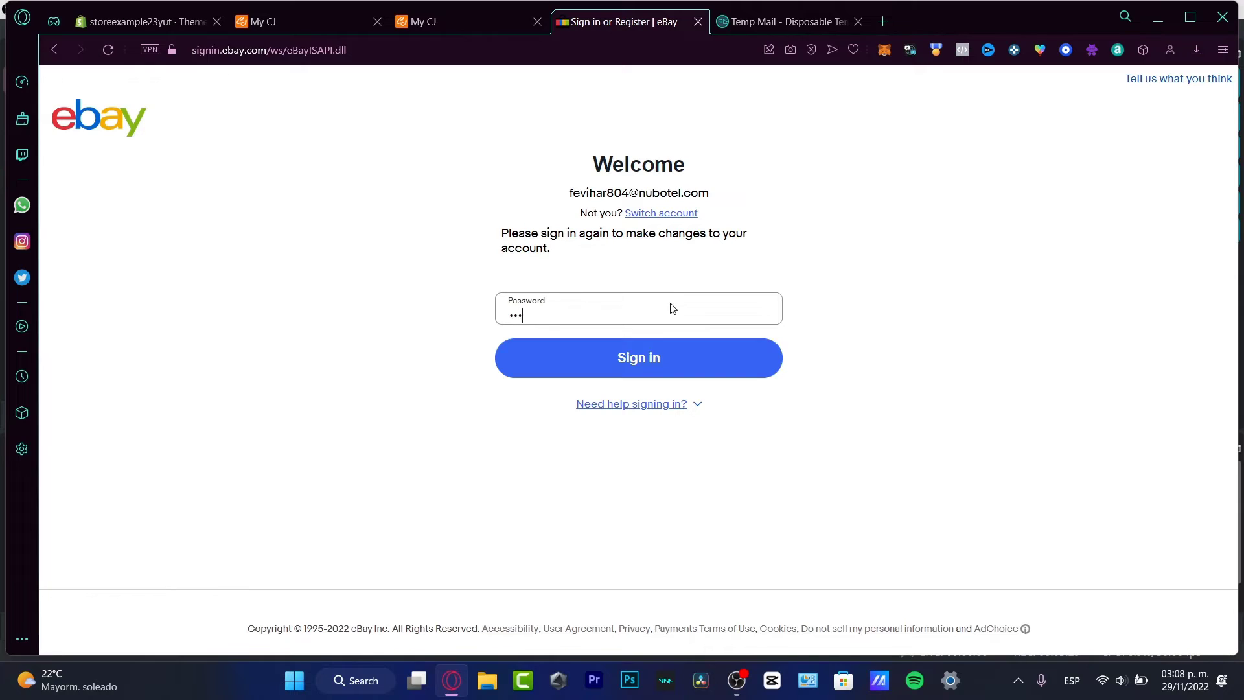
key("Return")
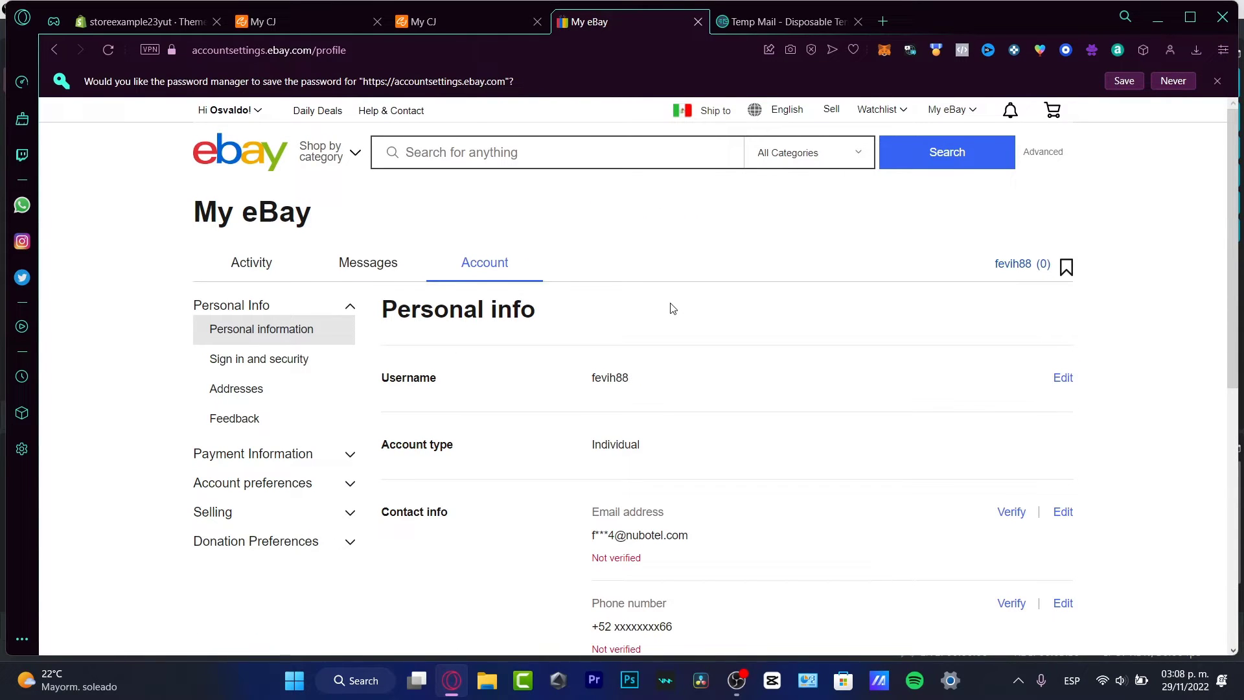
- Review the unverified email address and Mexican phone number, then expand Payment Information
scroll(821, 394, "down", 4)
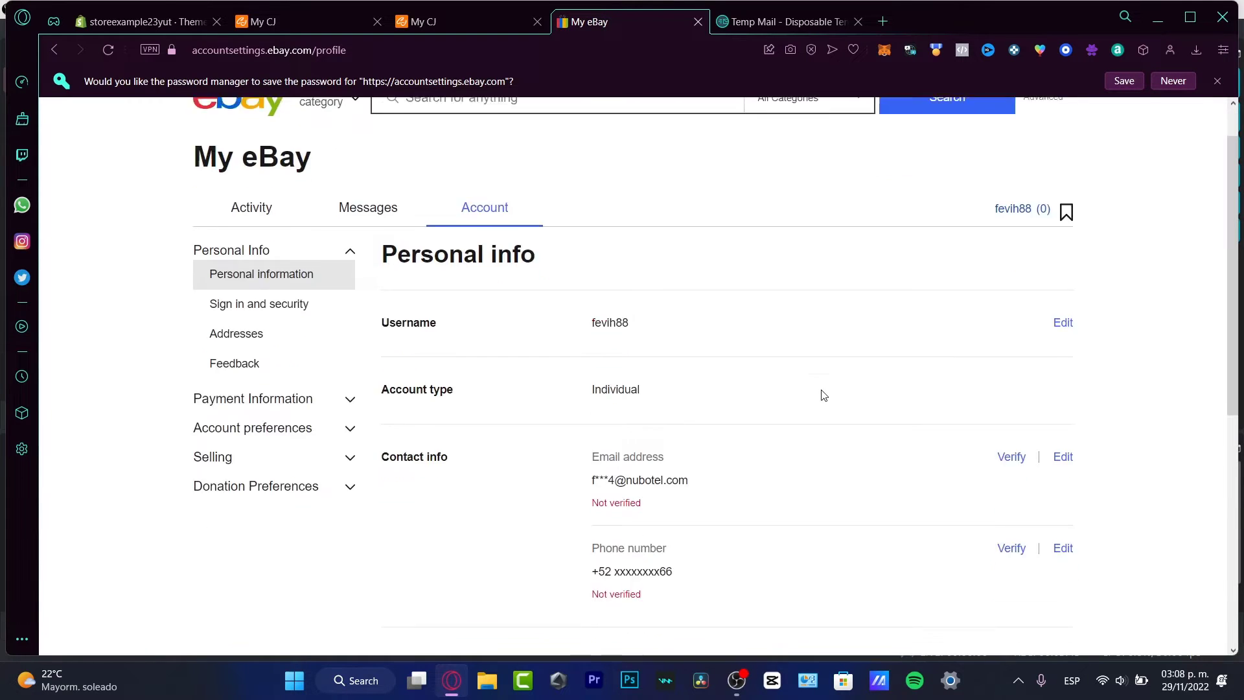
left_click_drag(714, 296, 577, 291)
left_click(736, 319)
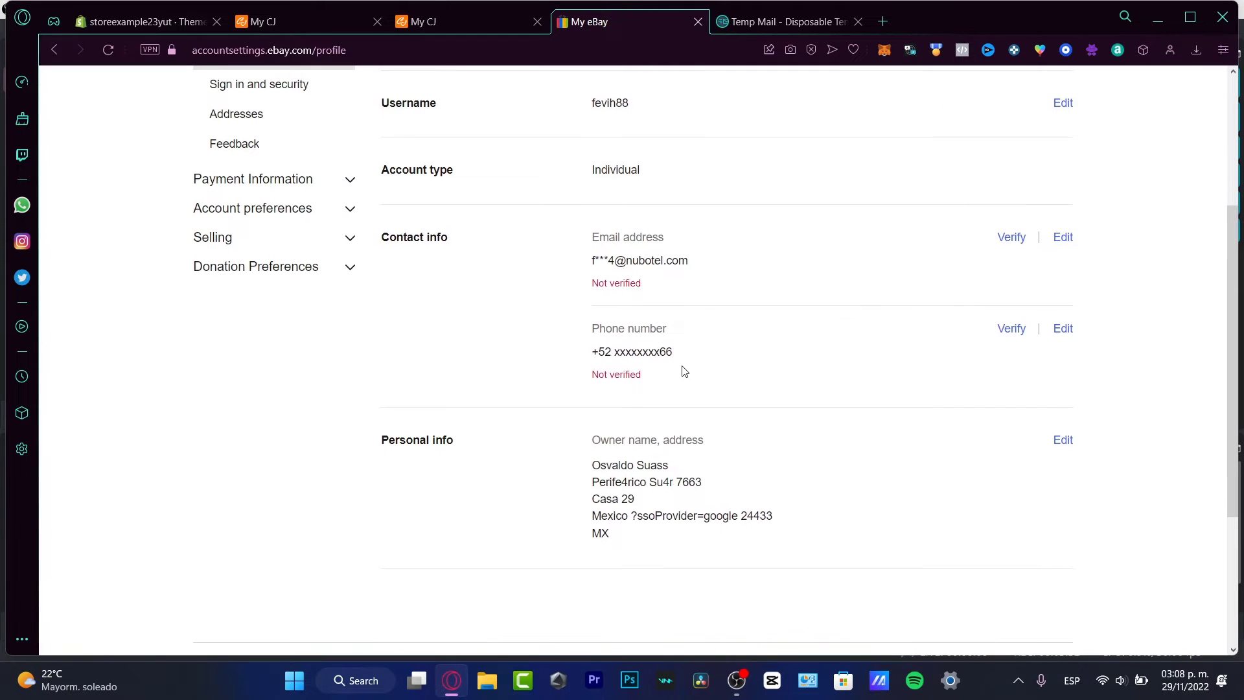
scroll(599, 363, "down", 4)
scroll(762, 449, "up", 4)
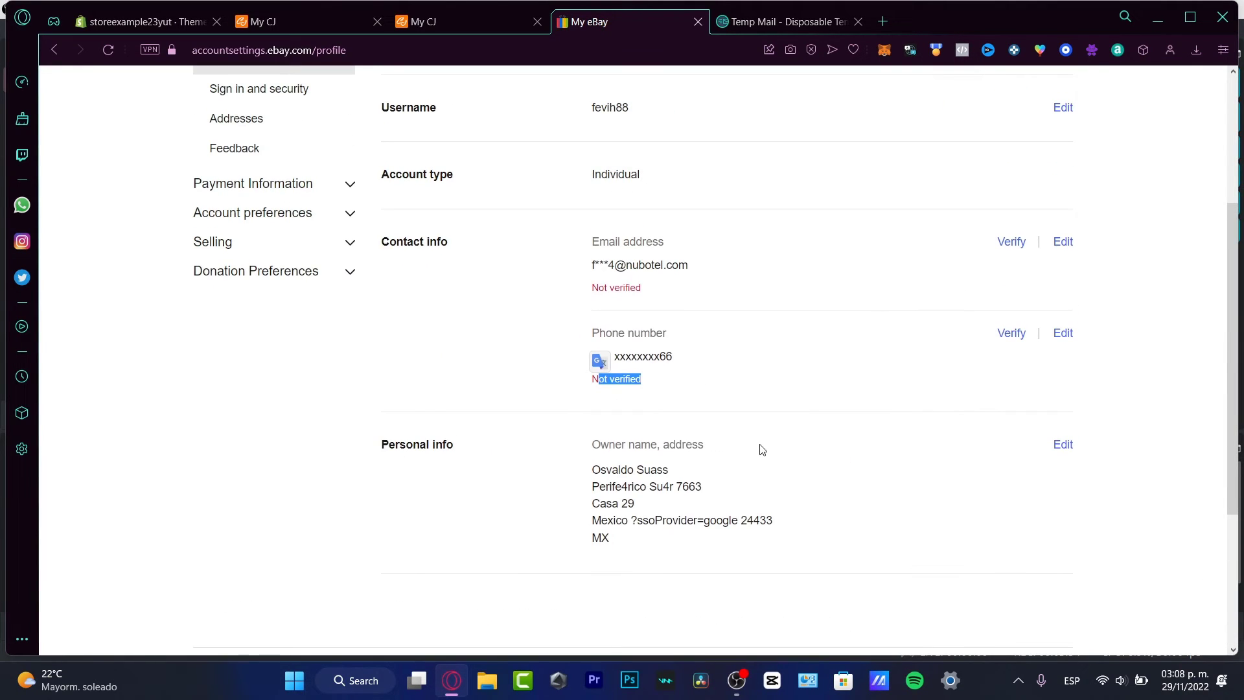
scroll(885, 308, "up", 4)
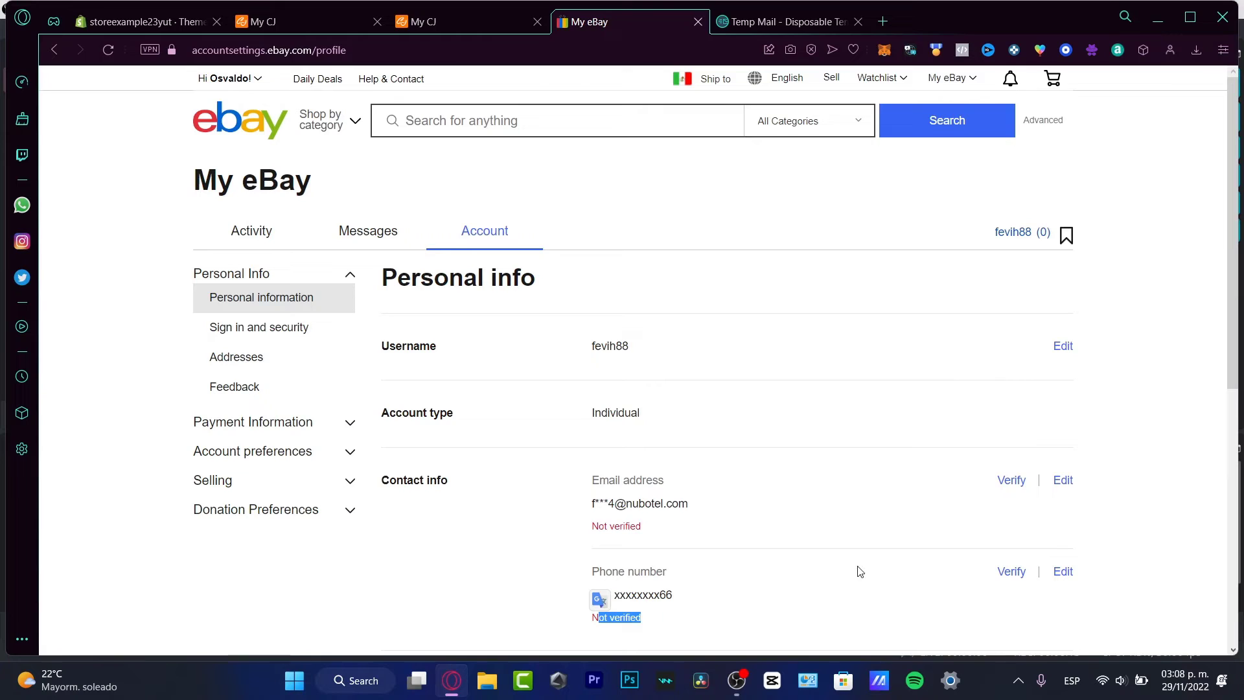
left_click(1124, 374)
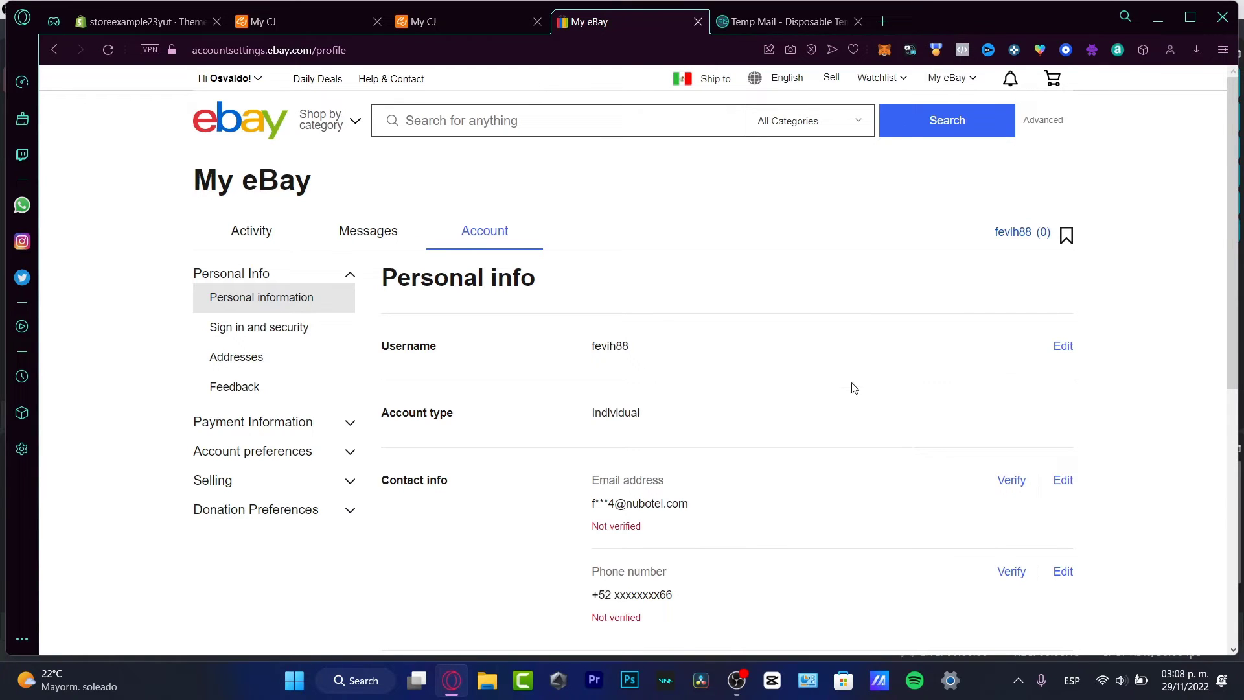
left_click(289, 424)
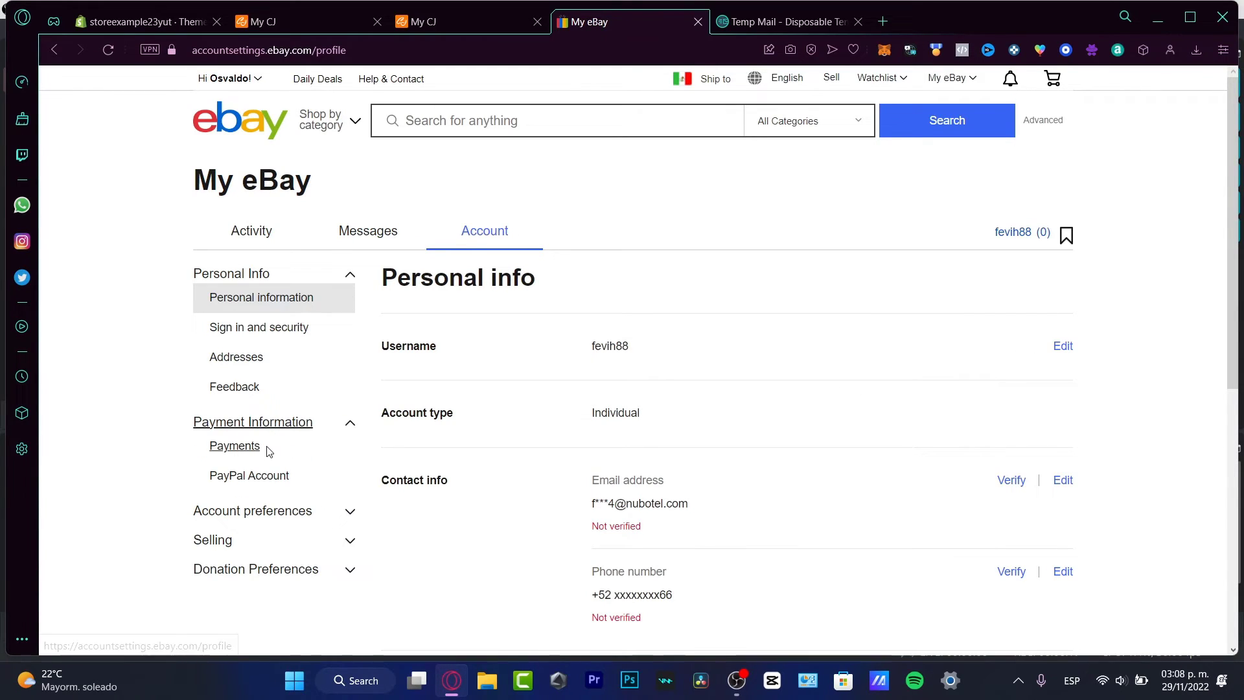
- Read the PayPal Account linking notice, expand Account preferences, and return to Payments
left_click(224, 445)
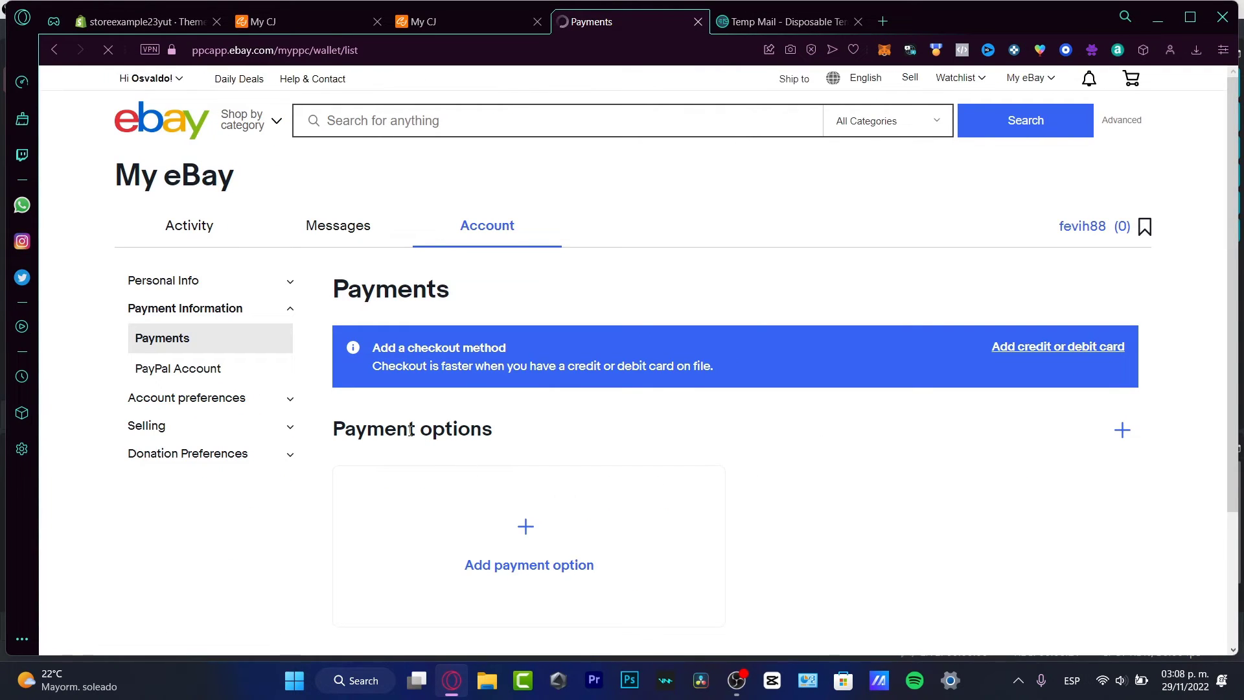
left_click(186, 372)
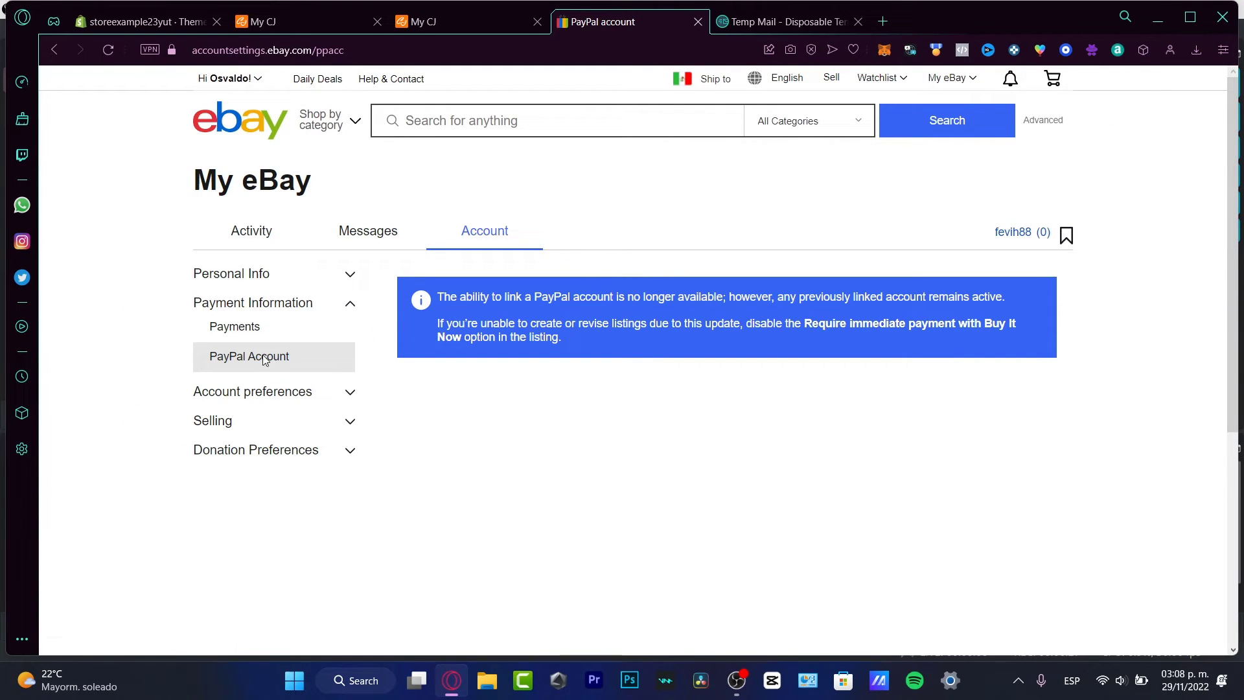
left_click_drag(288, 358, 206, 357)
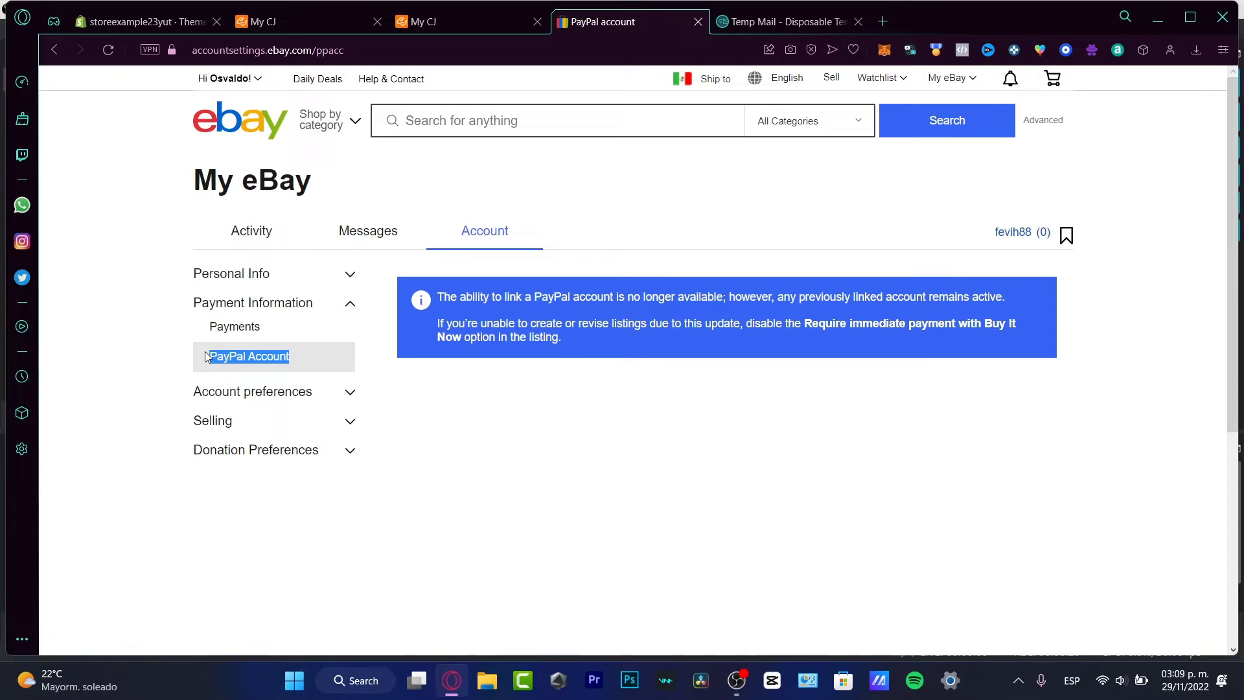
left_click_drag(490, 297, 543, 297)
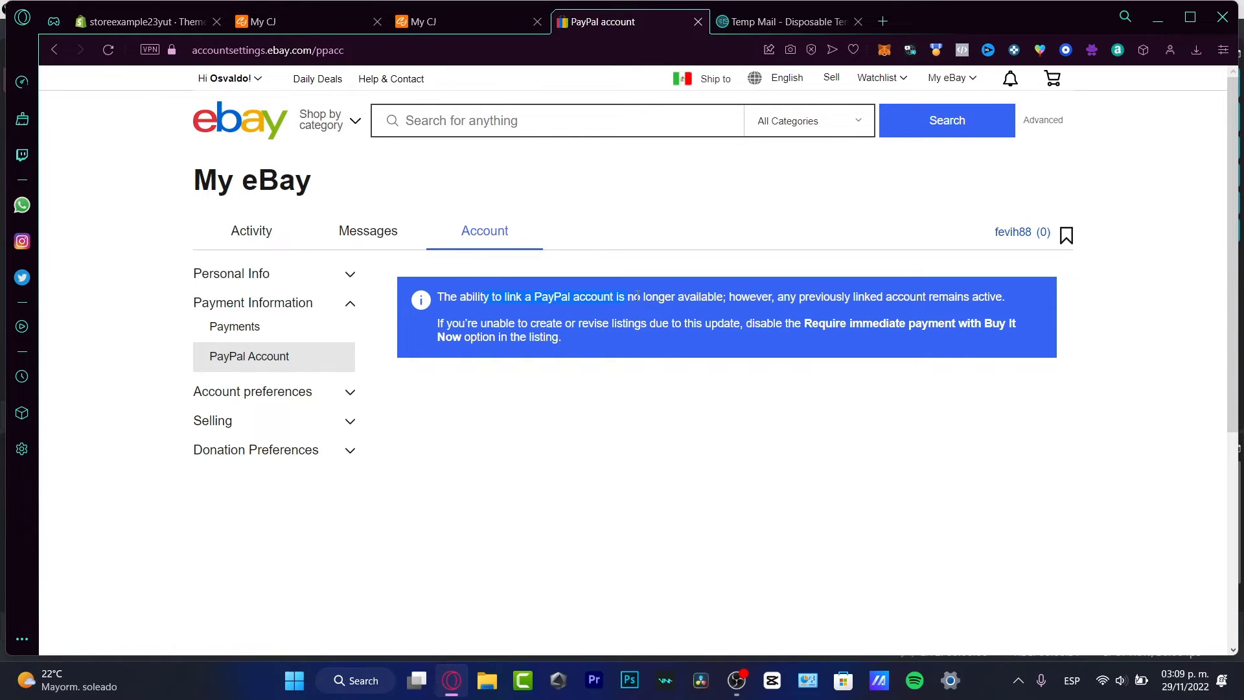
left_click_drag(637, 297, 675, 298)
left_click(672, 381)
left_click(301, 391)
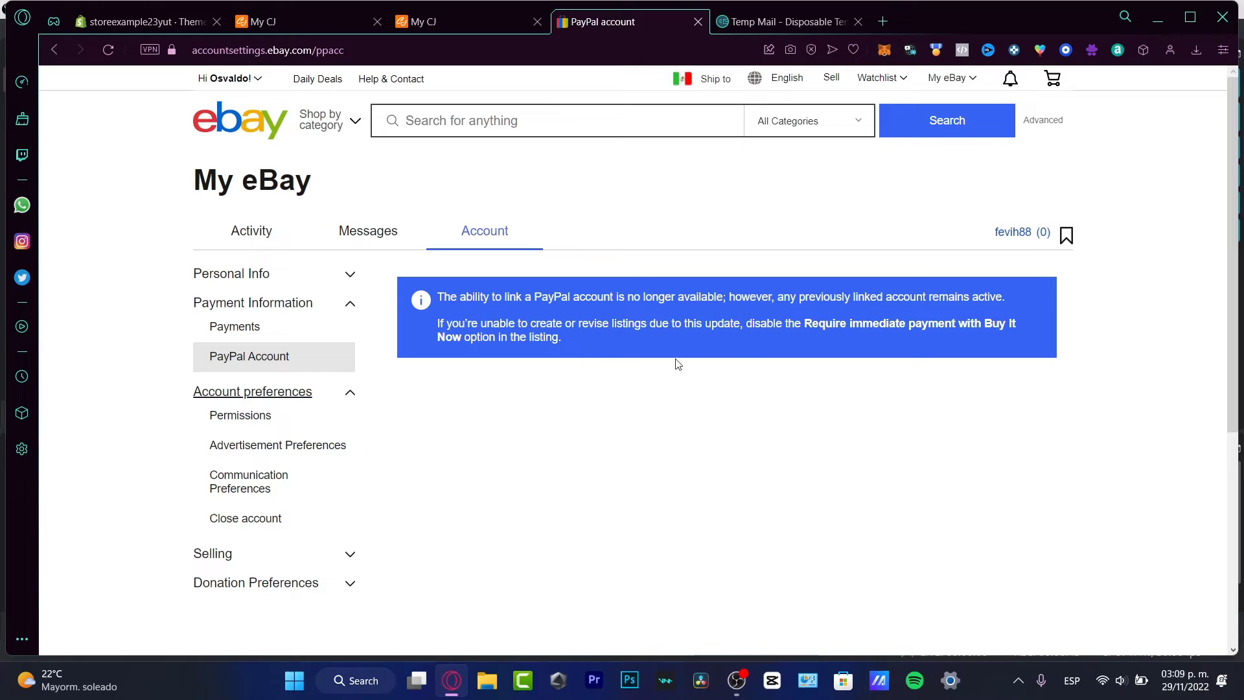
left_click(248, 333)
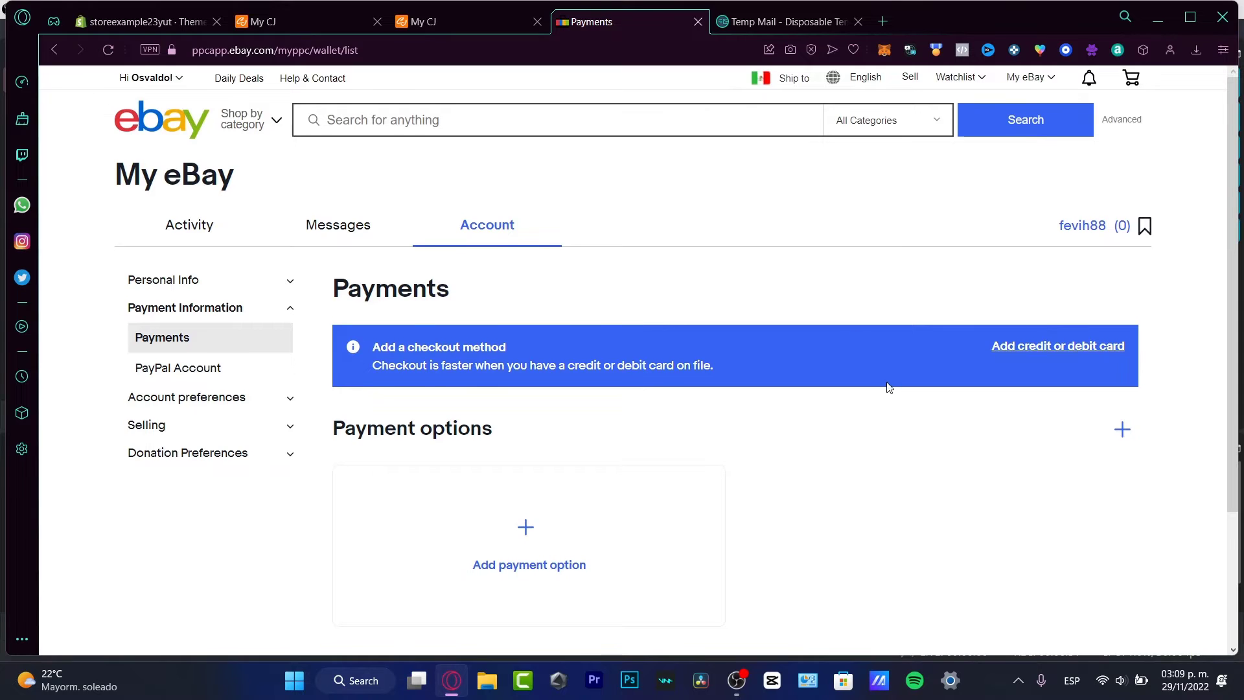
scroll(558, 372, "down", 3)
left_click(522, 354)
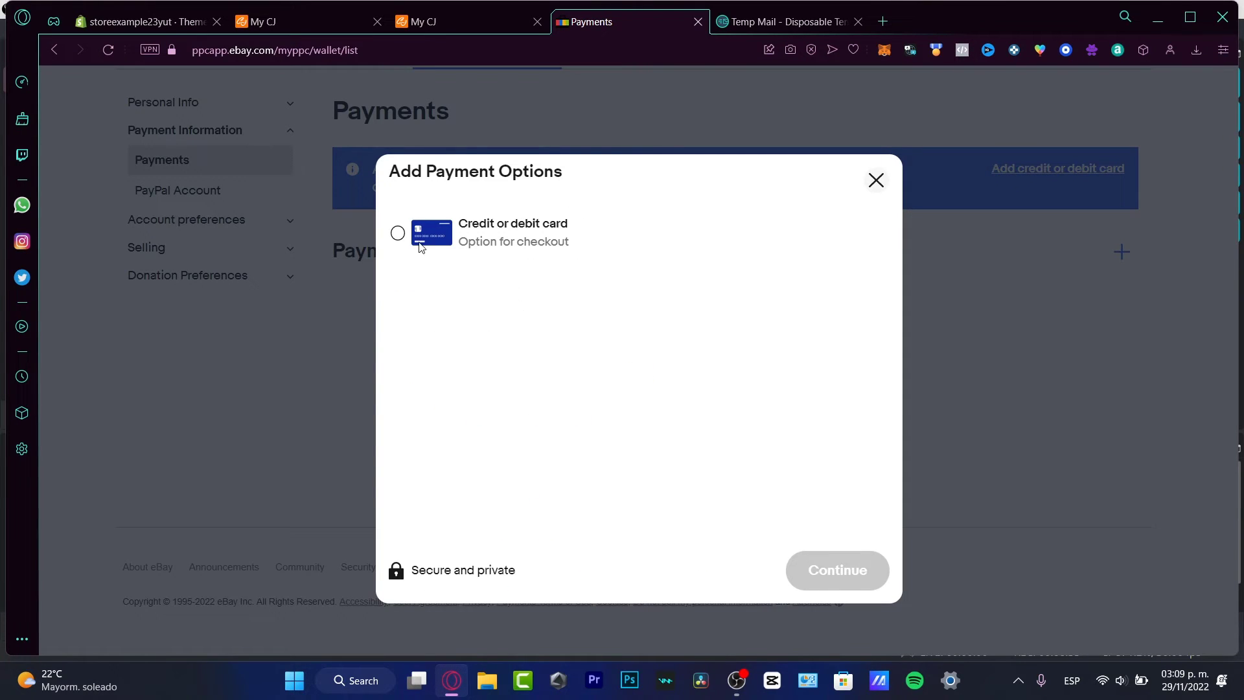
left_click(420, 247)
left_click(825, 570)
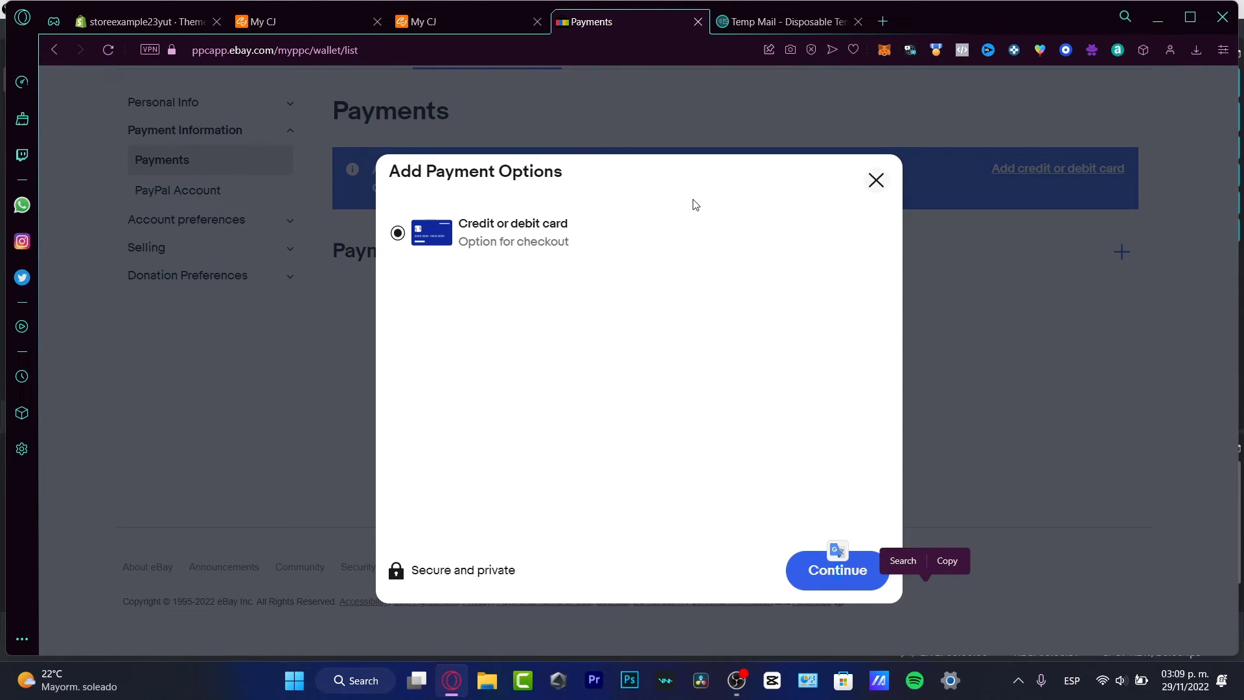
left_click(840, 580)
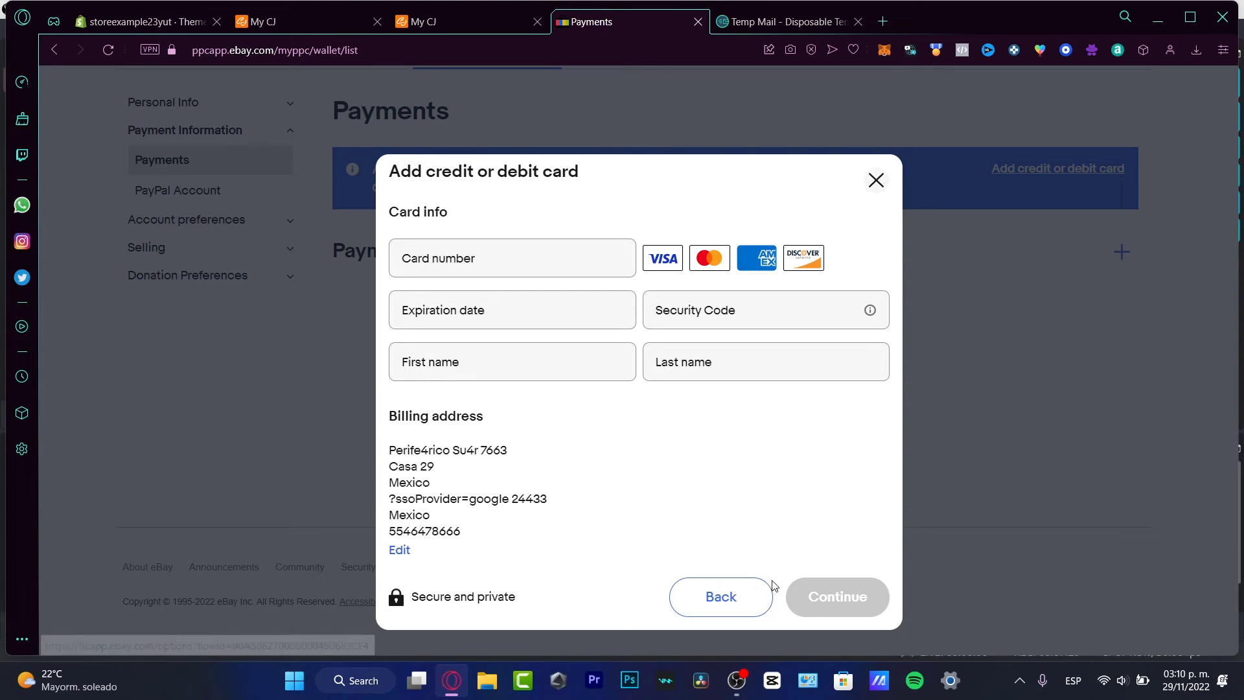
left_click(876, 181)
- Go to the My eBay Summary page and scroll through its Activity section
scroll(687, 389, "up", 3)
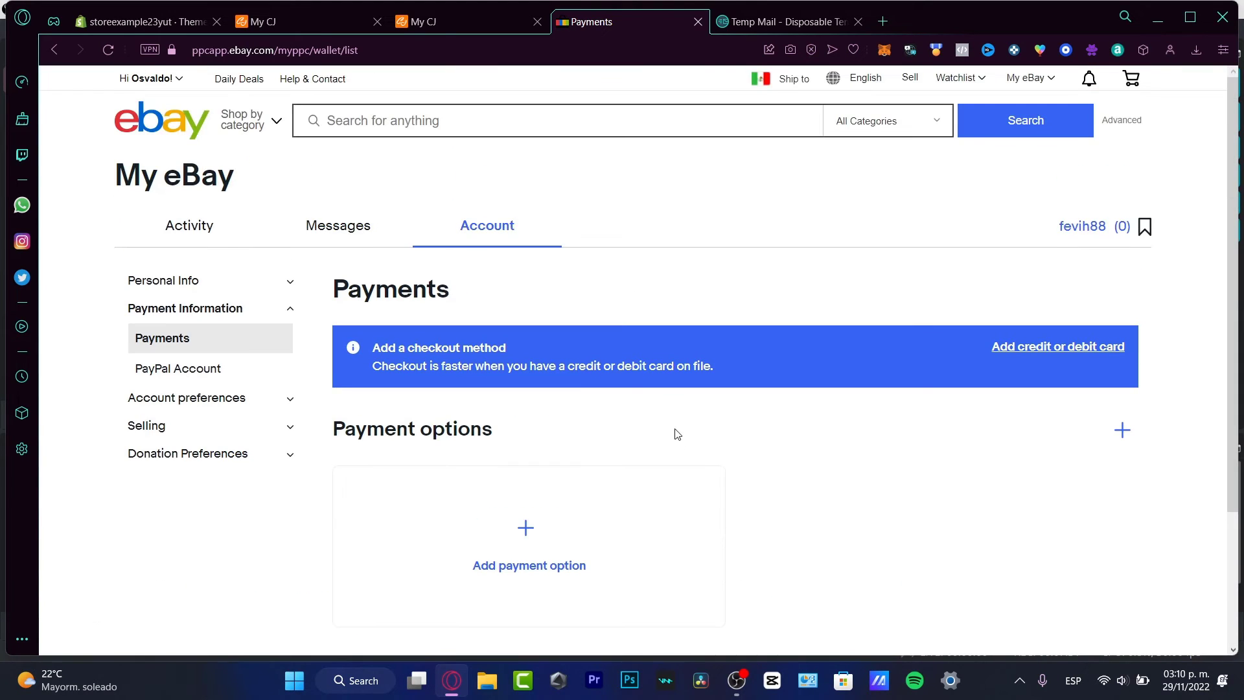
mouse_move(1056, 84)
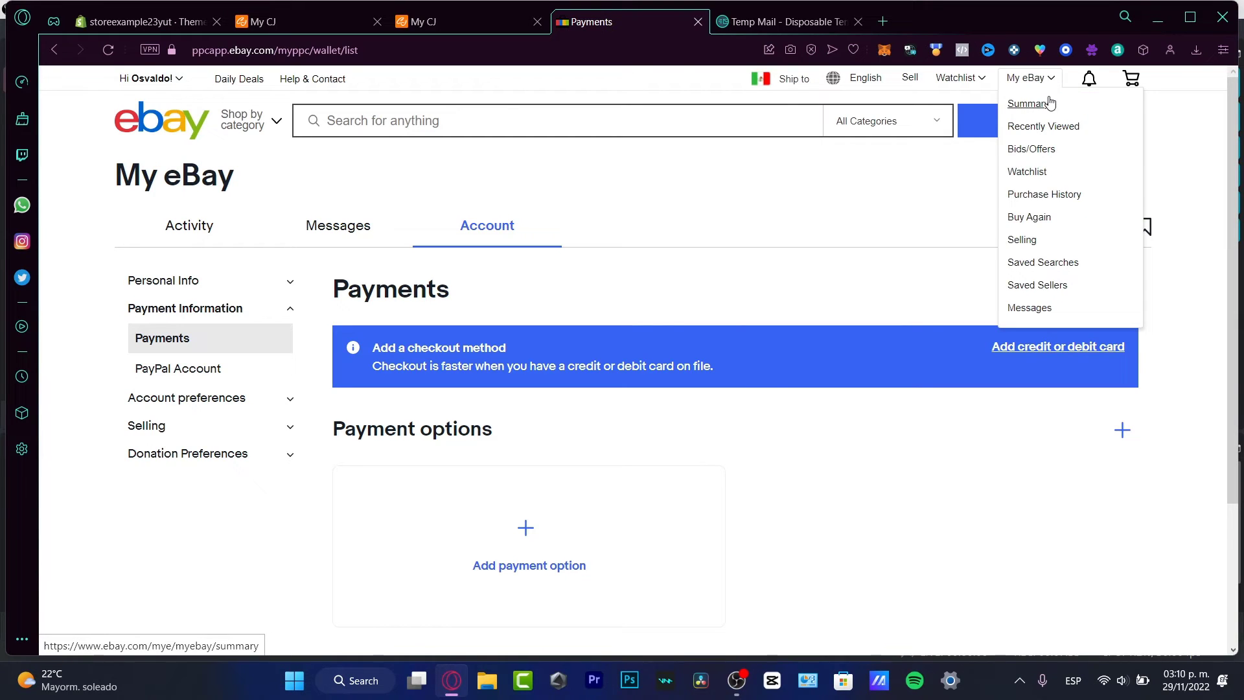
left_click(1049, 102)
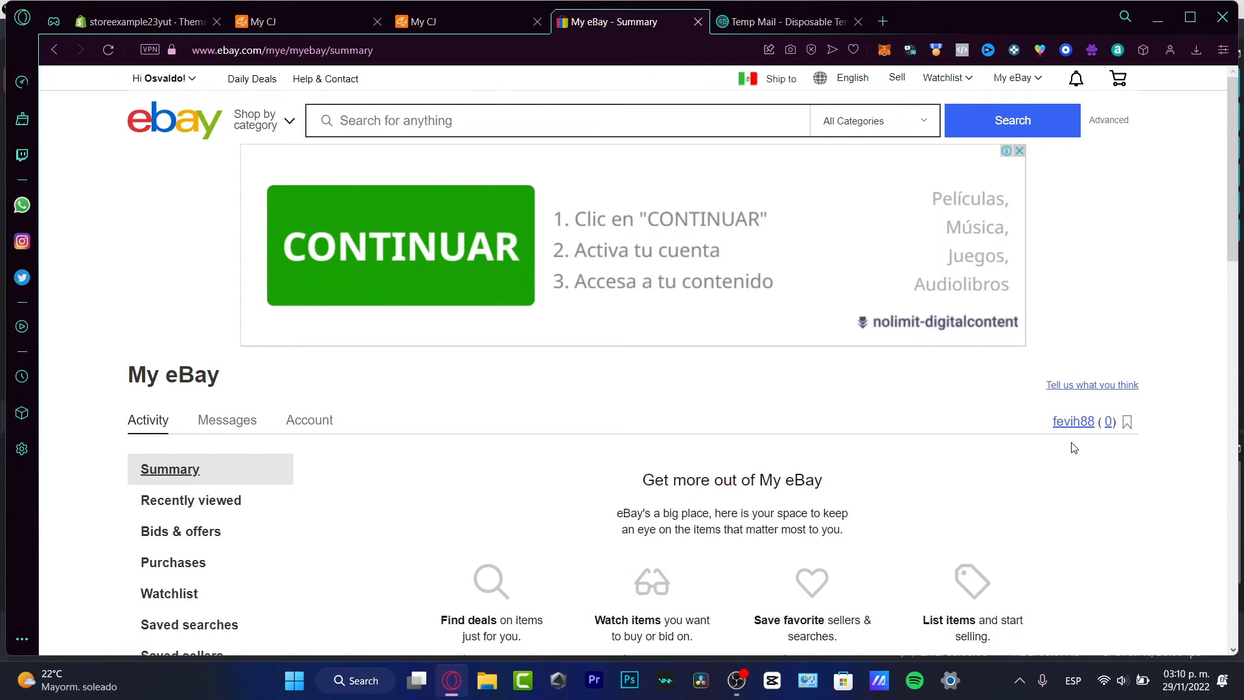
scroll(1074, 447, "down", 3)
scroll(1074, 452, "down", 3)
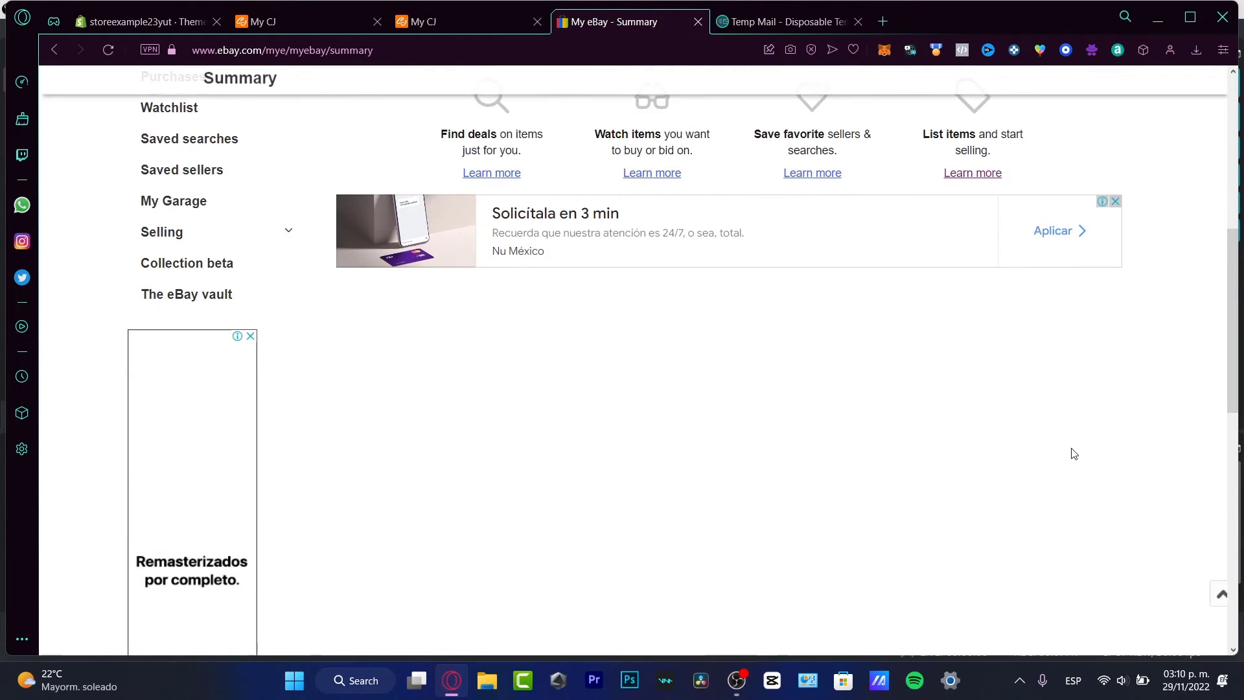
scroll(1074, 452, "up", 3)
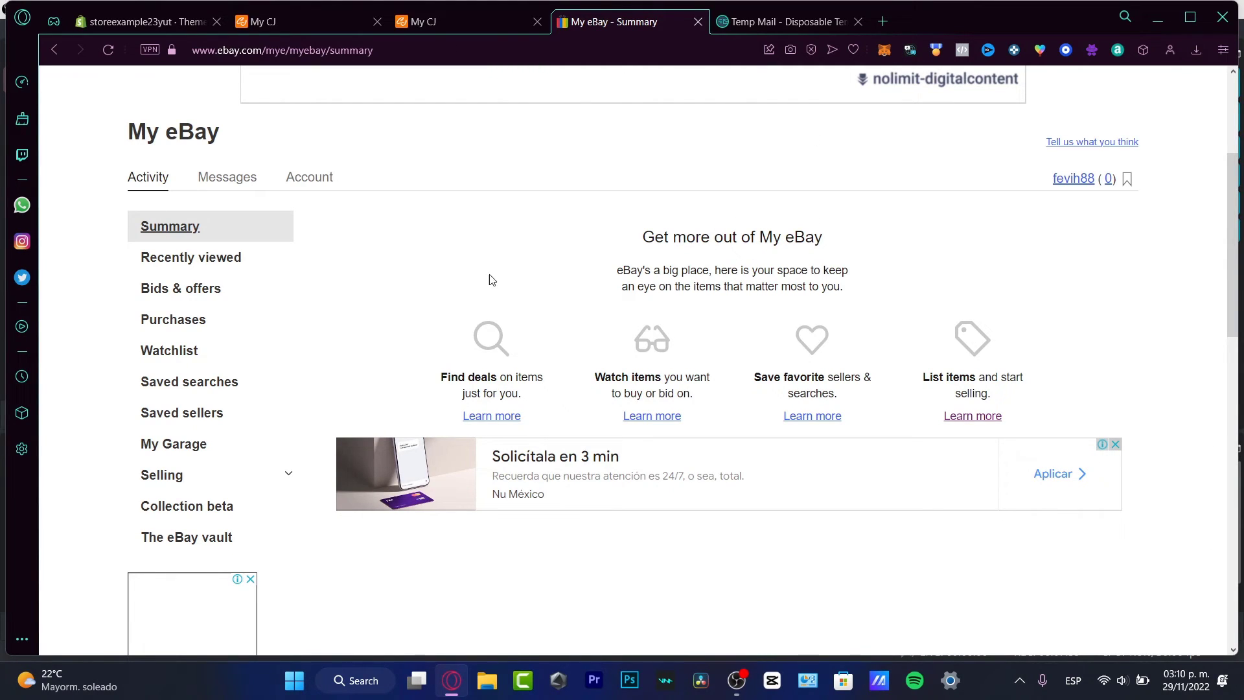
- Open the 'Nice to meet you' welcome message in Messages and read it through
left_click(228, 178)
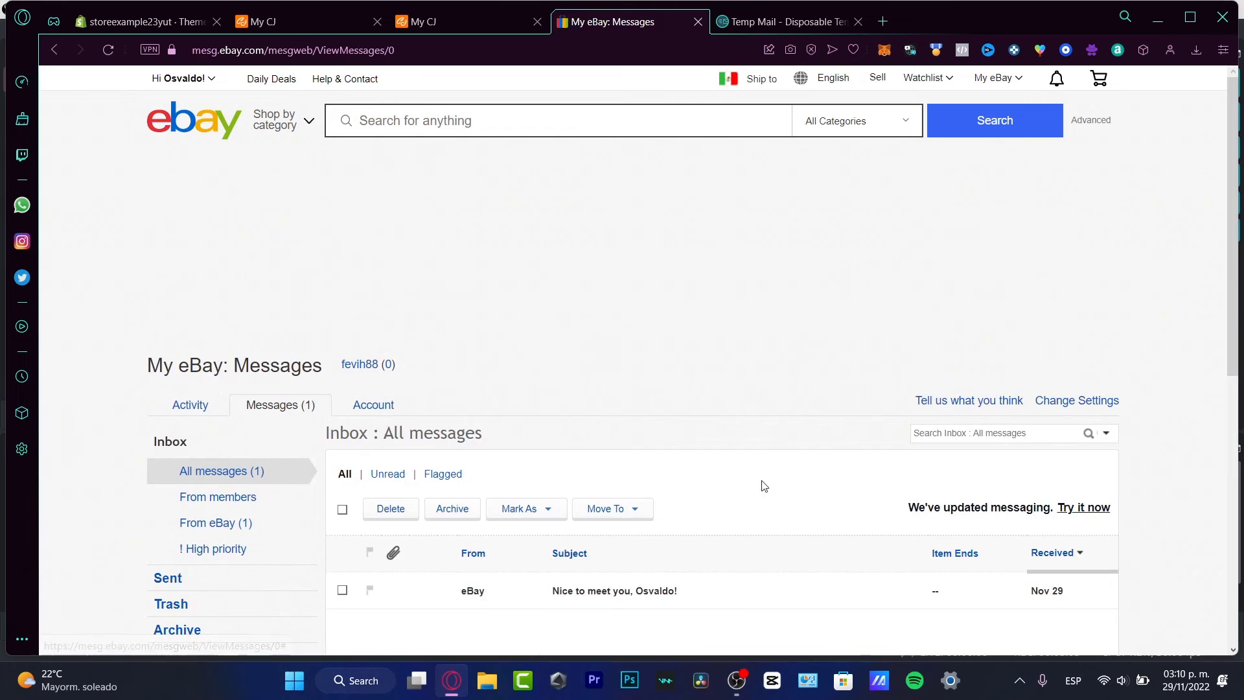
scroll(762, 486, "down", 3)
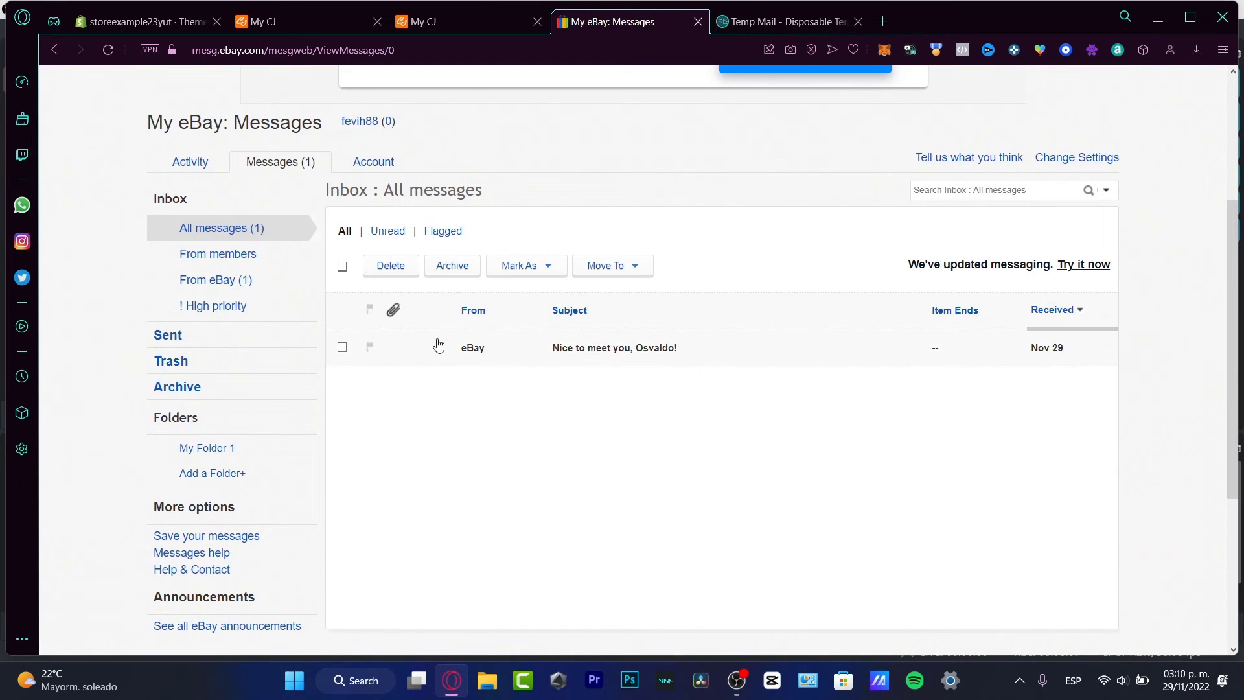
left_click(467, 347)
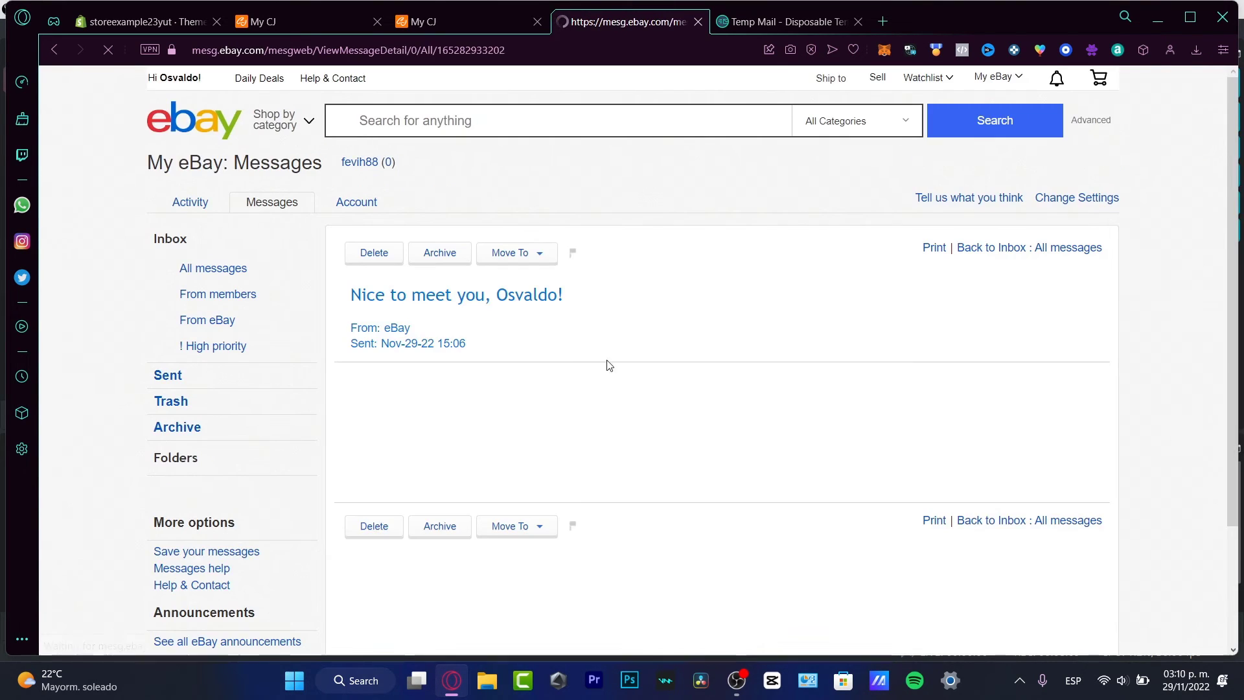
scroll(1166, 421, "down", 4)
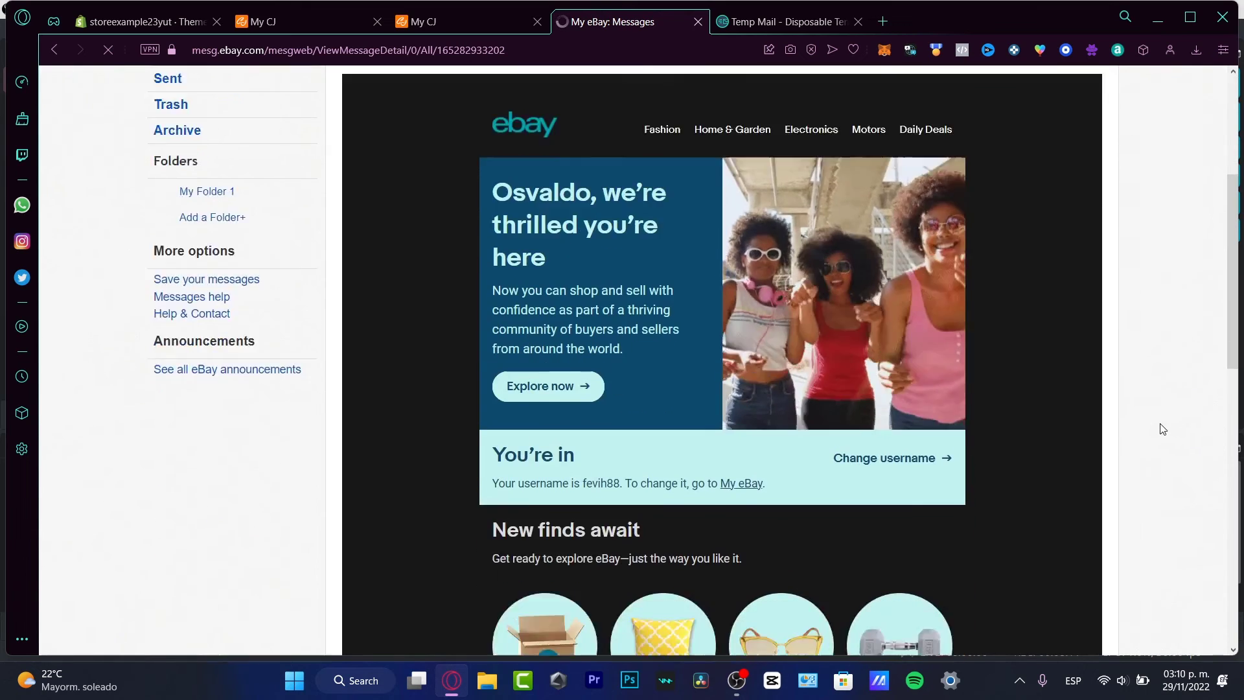
scroll(1161, 428, "down", 2)
scroll(1152, 433, "down", 4)
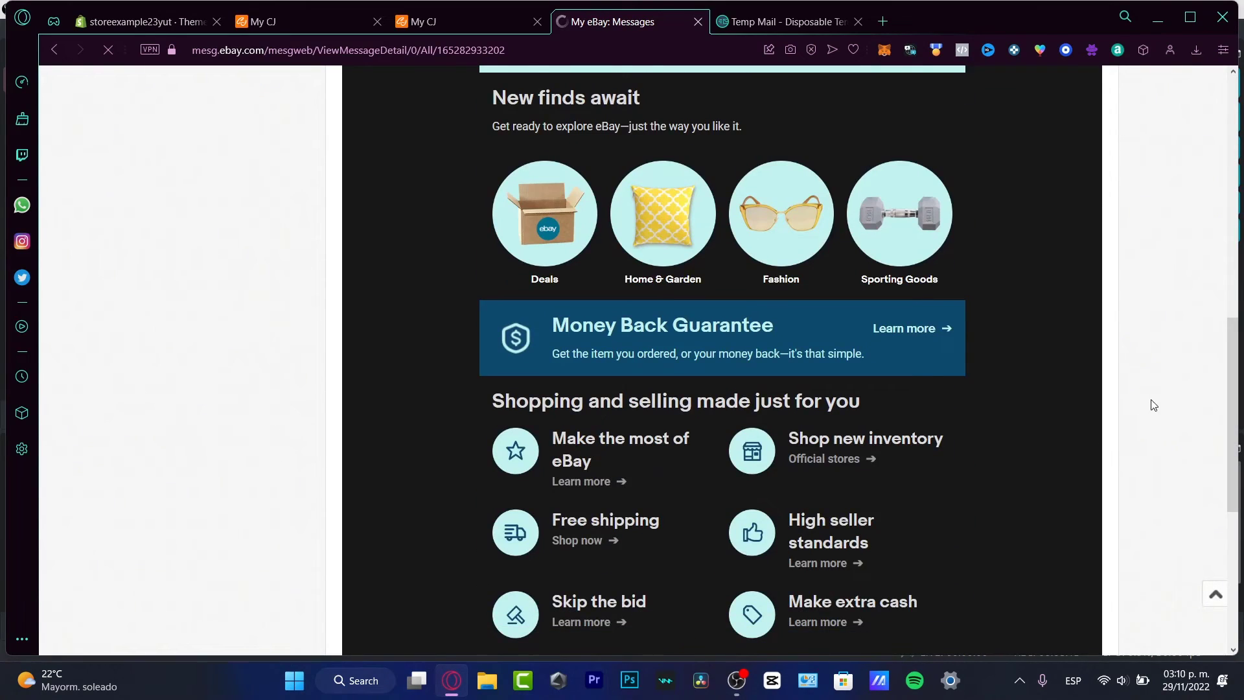
scroll(1166, 406, "down", 3)
scroll(938, 379, "up", 3)
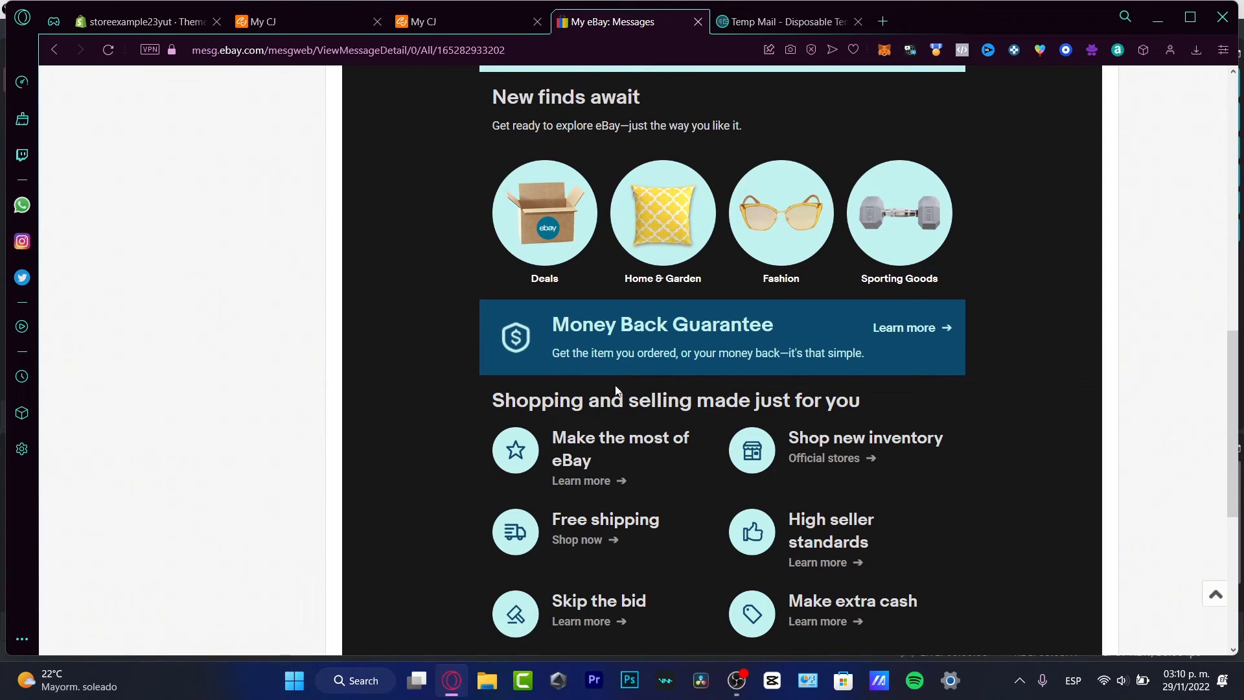
- Go back to Selling Overview and check the $0.00 90-day total and fuzzy slippers women draft
key("alt+Left")
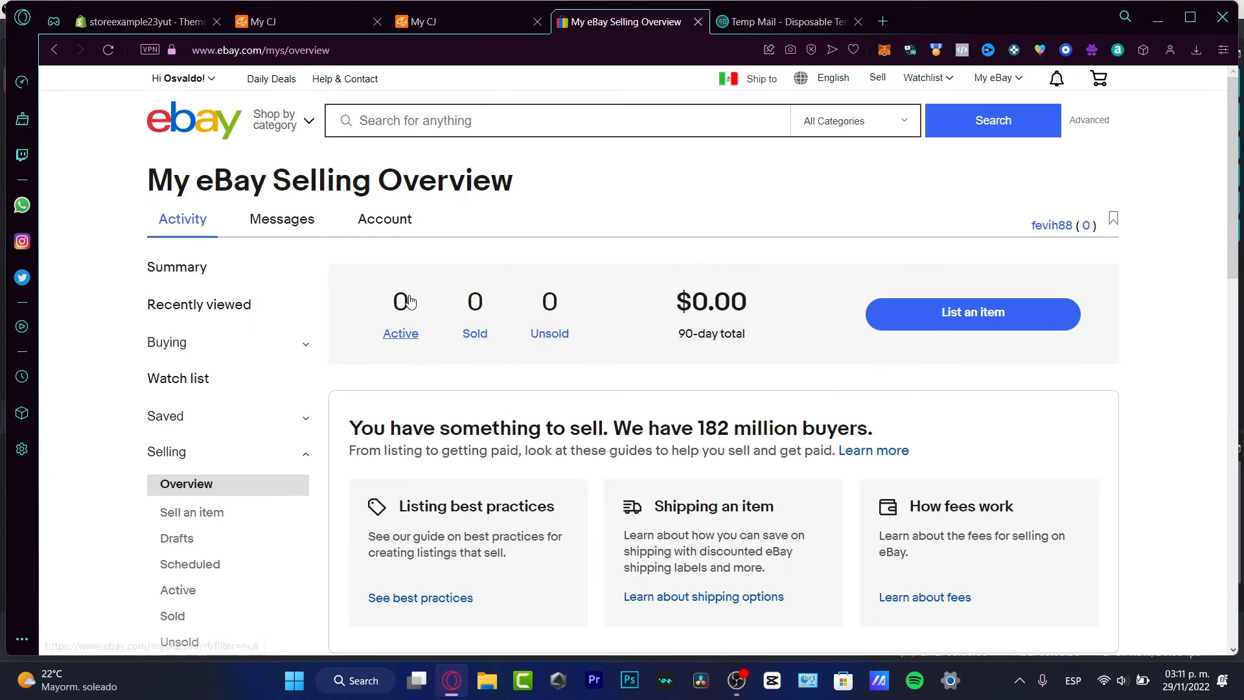
scroll(311, 424, "down", 5)
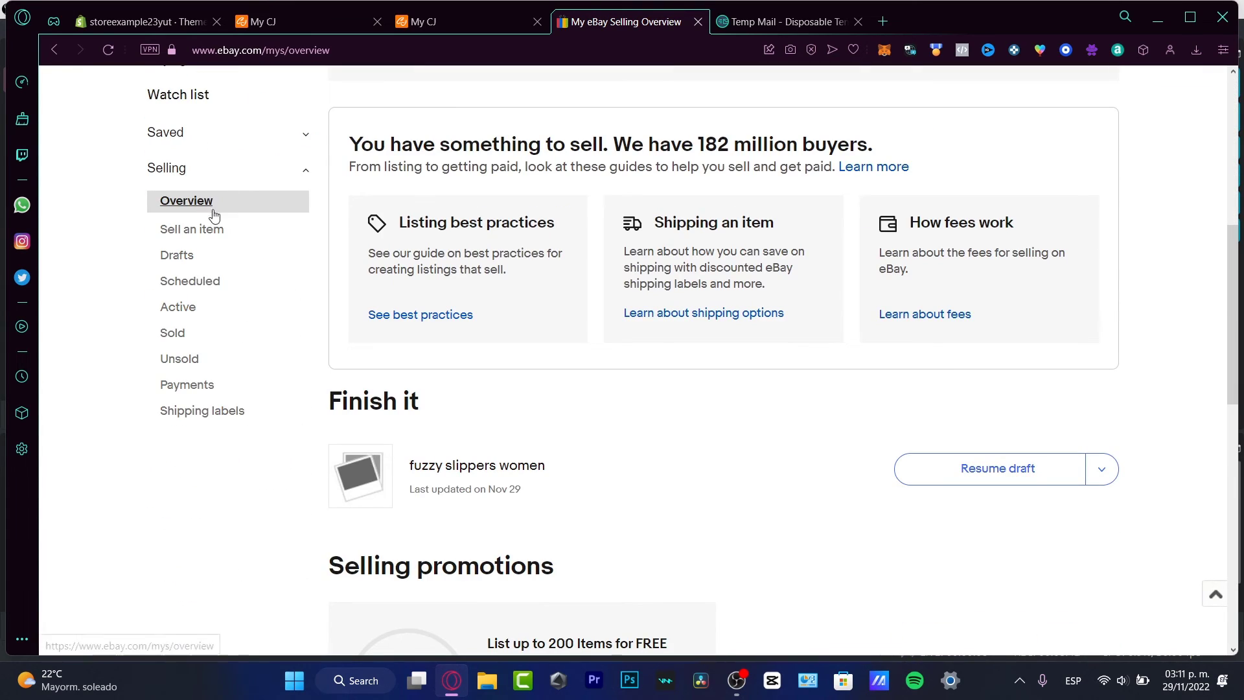
scroll(647, 386, "up", 3)
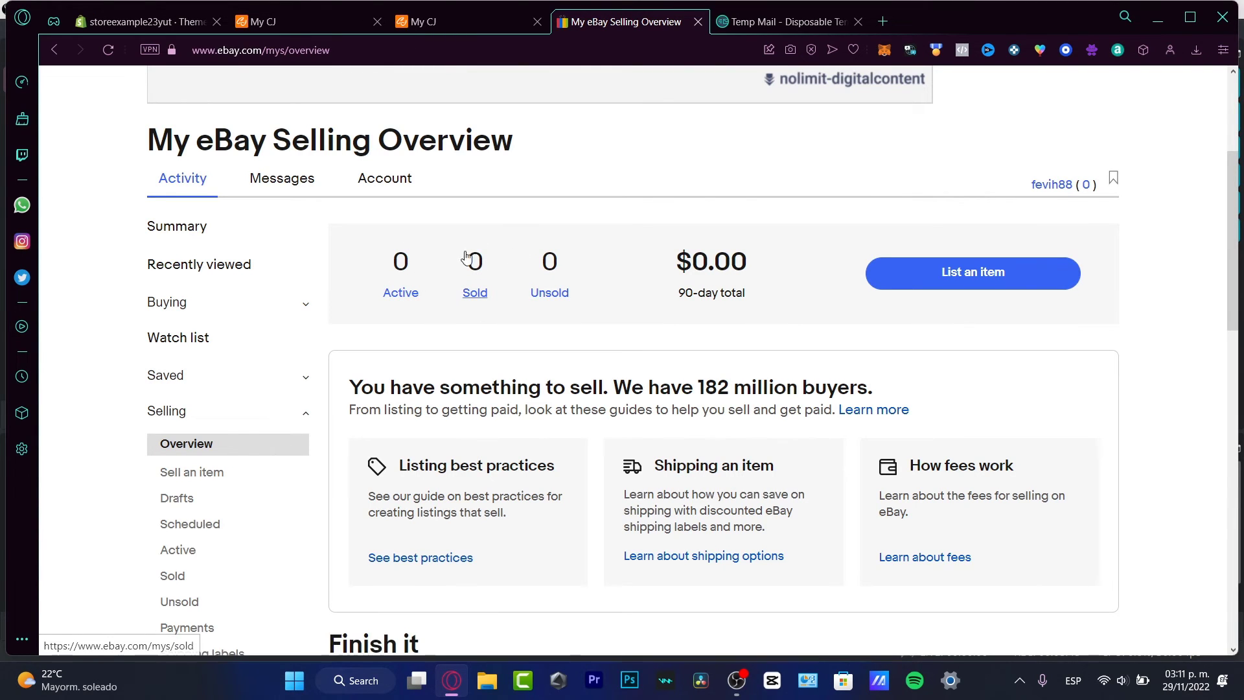
left_click(567, 273)
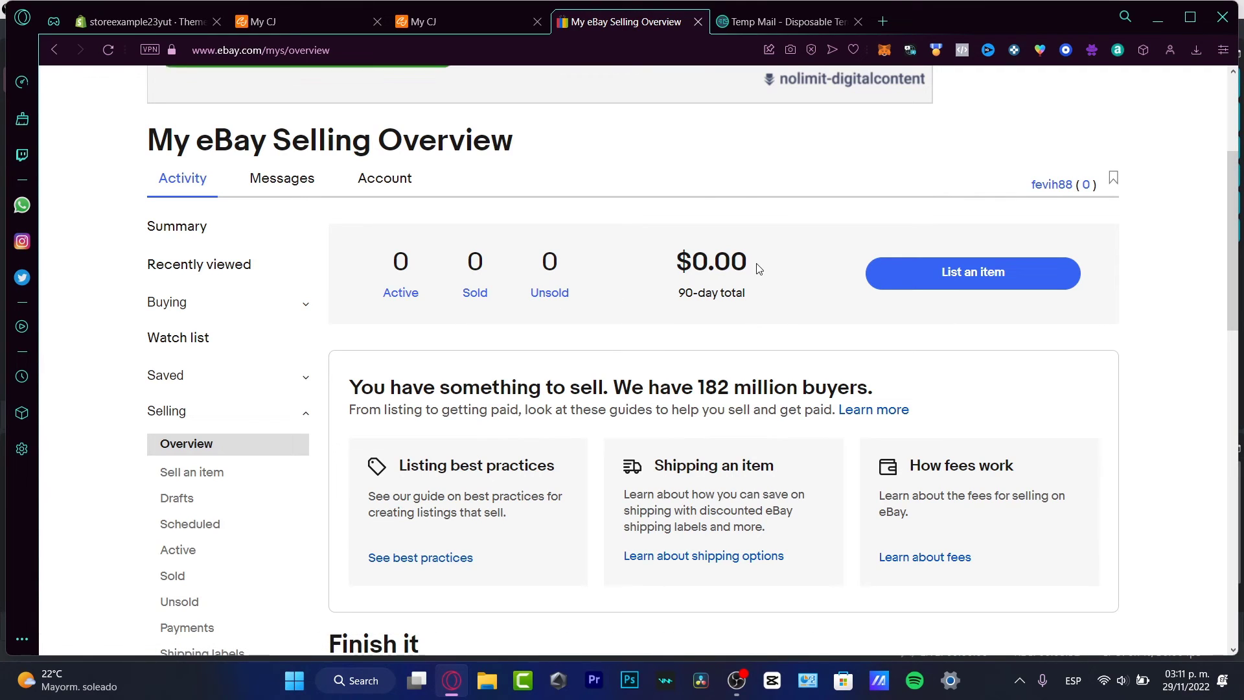
left_click_drag(760, 271, 814, 309)
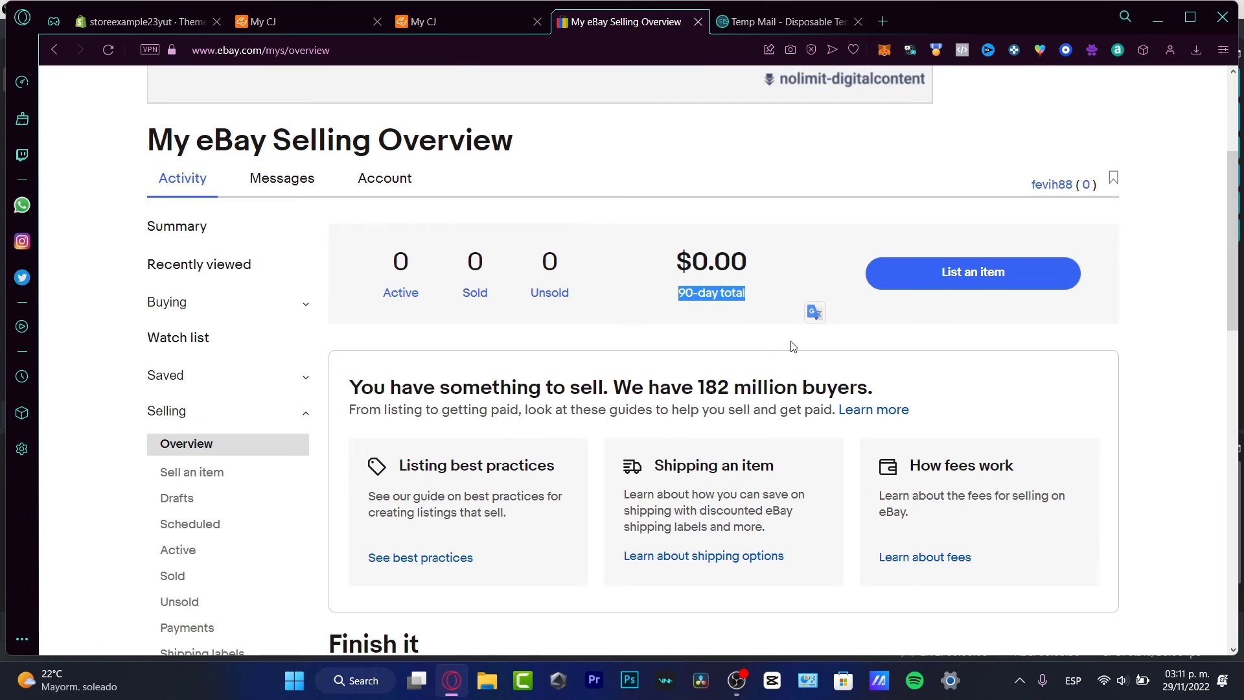
left_click(891, 341)
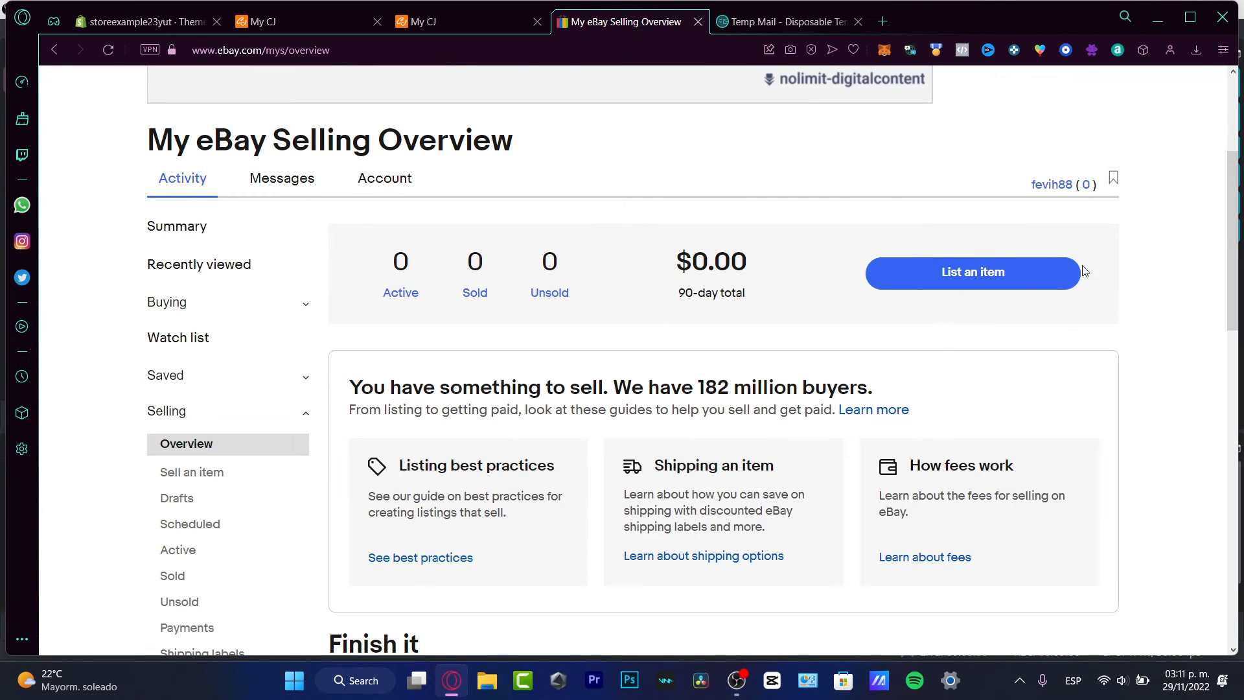
scroll(1015, 272, "down", 3)
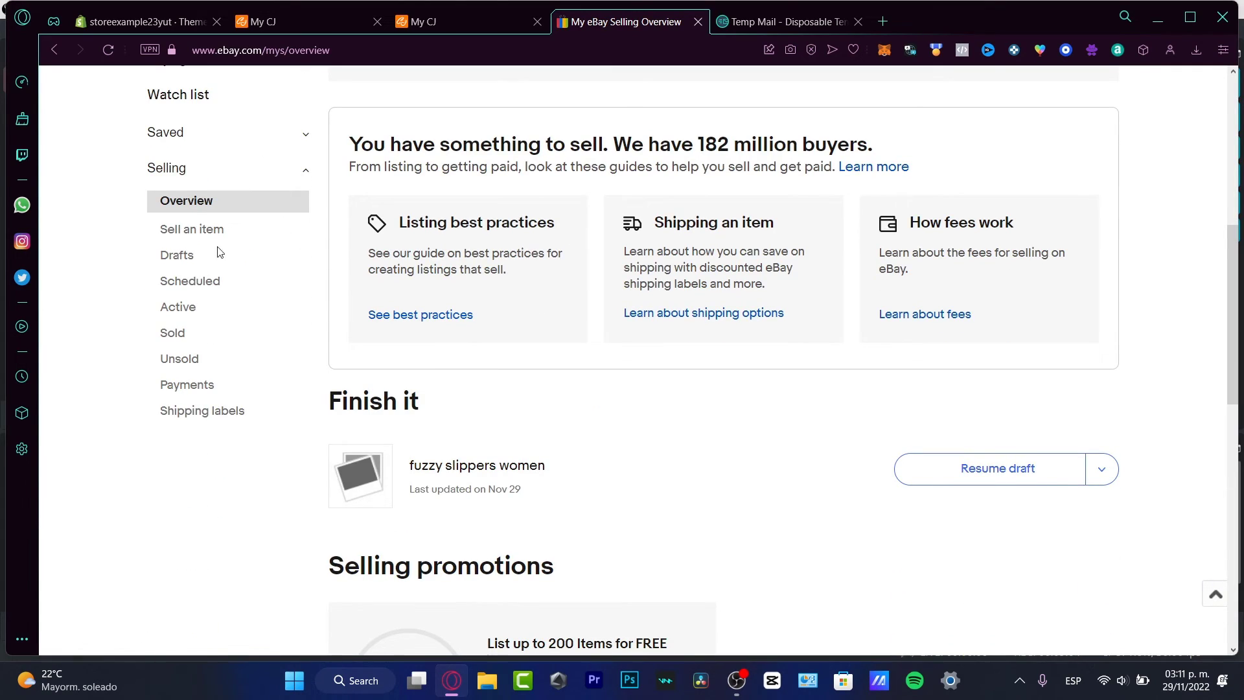
- Check the empty Scheduled, Active and Sold lists, dismissing each notice, then open Shipping labels
left_click(184, 284)
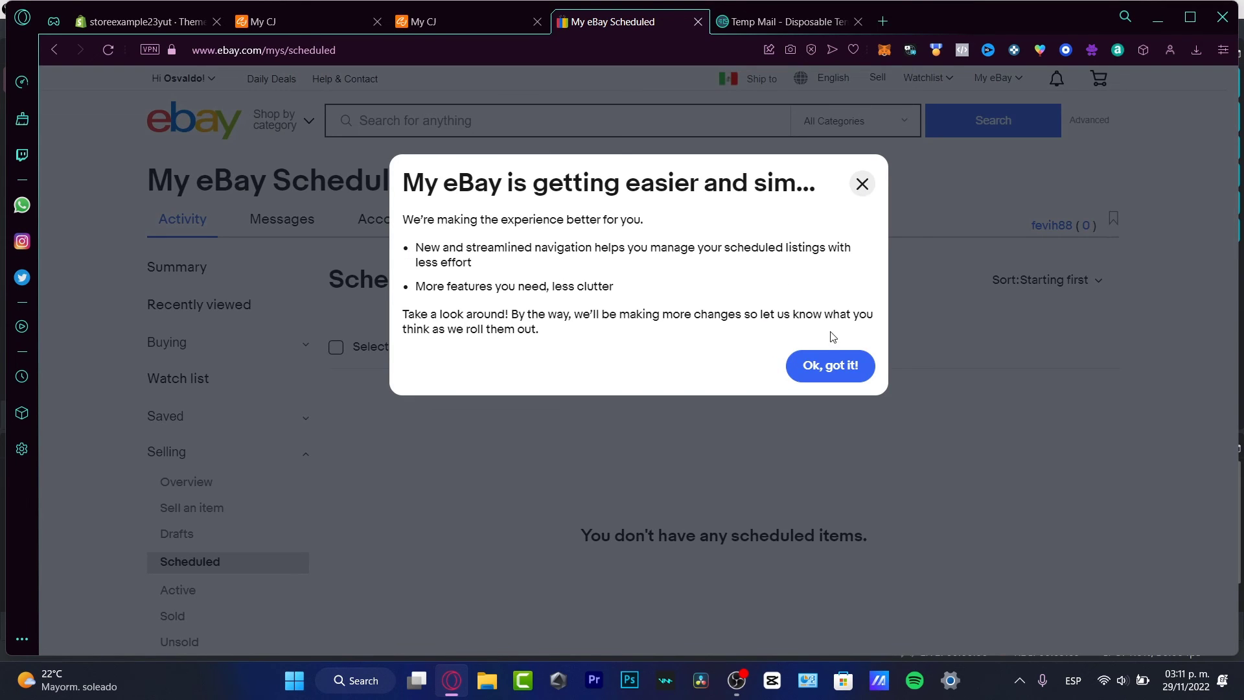
left_click(811, 368)
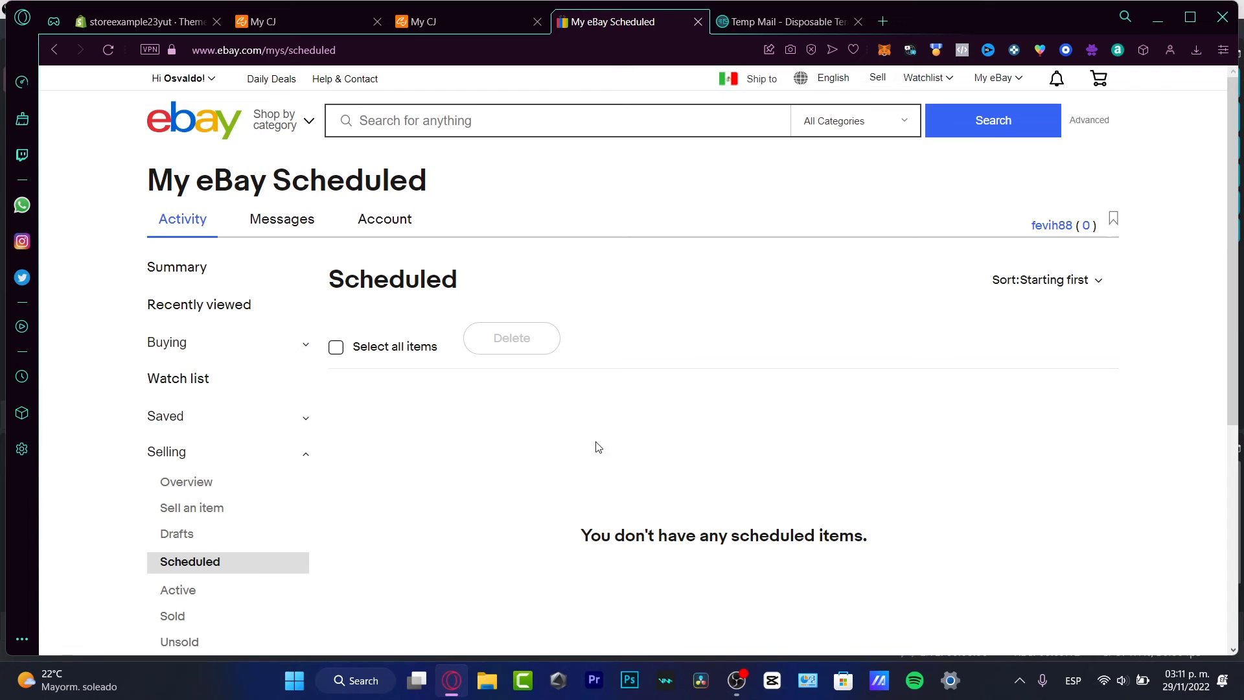
scroll(598, 447, "down", 4)
left_click(193, 351)
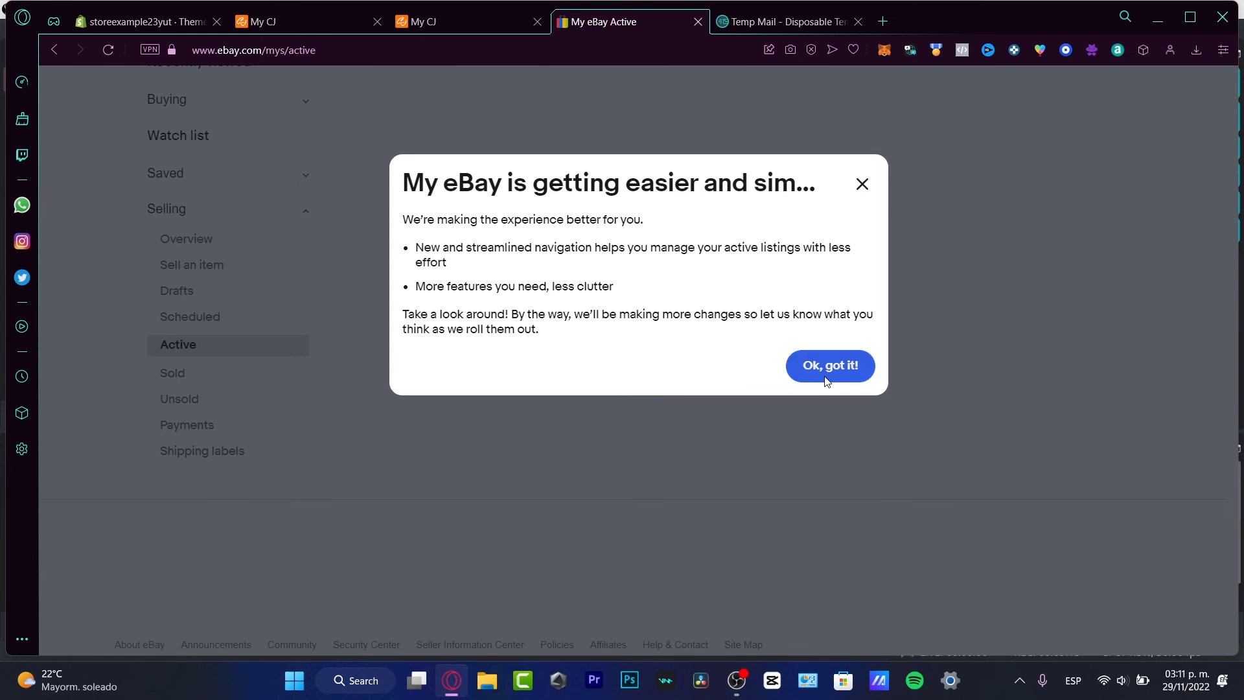
left_click(824, 374)
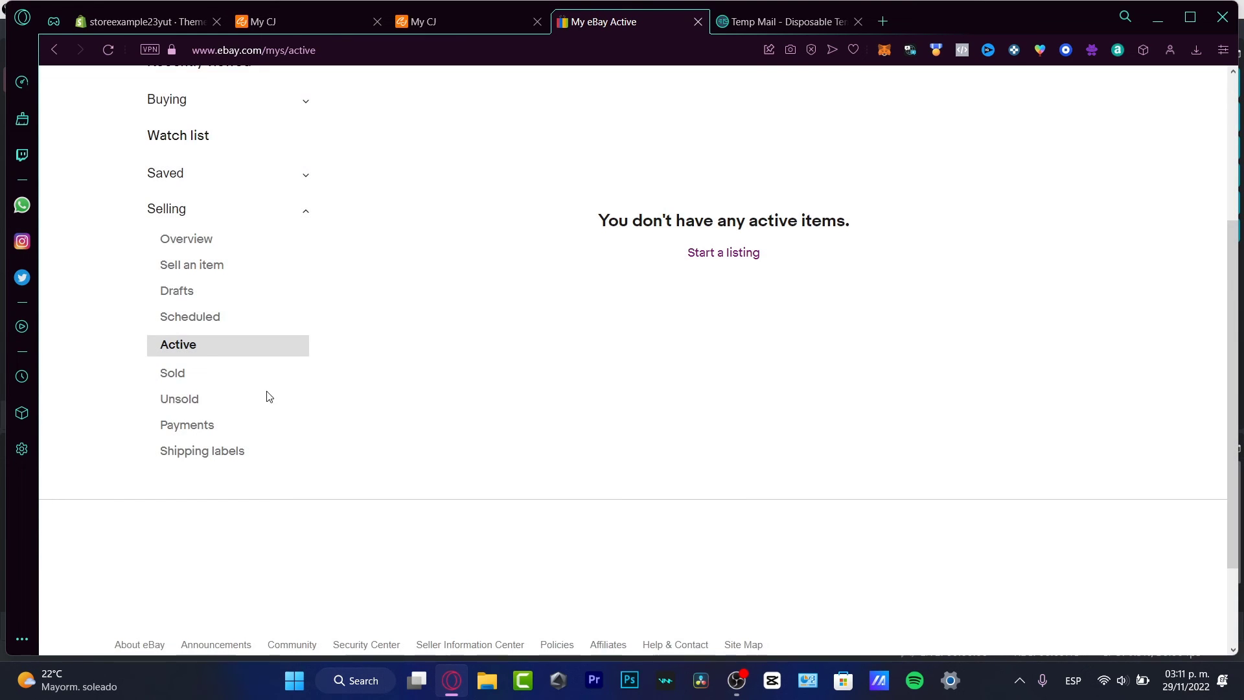
left_click(175, 375)
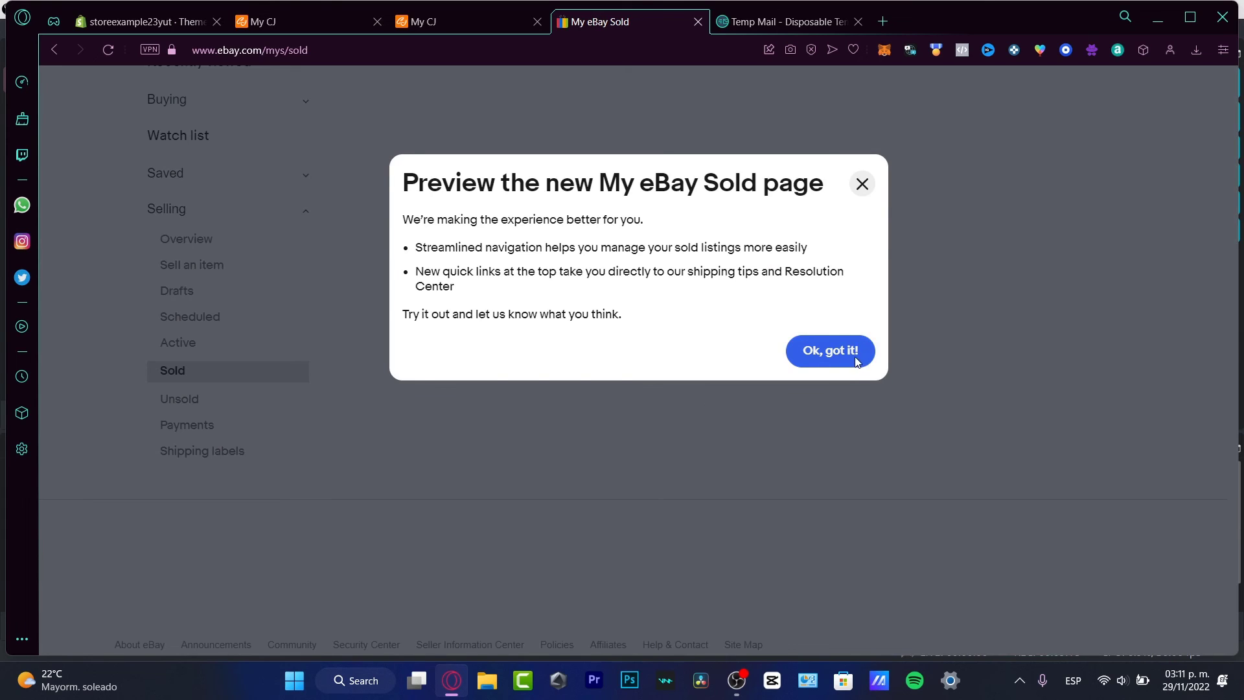
left_click(856, 357)
left_click(210, 456)
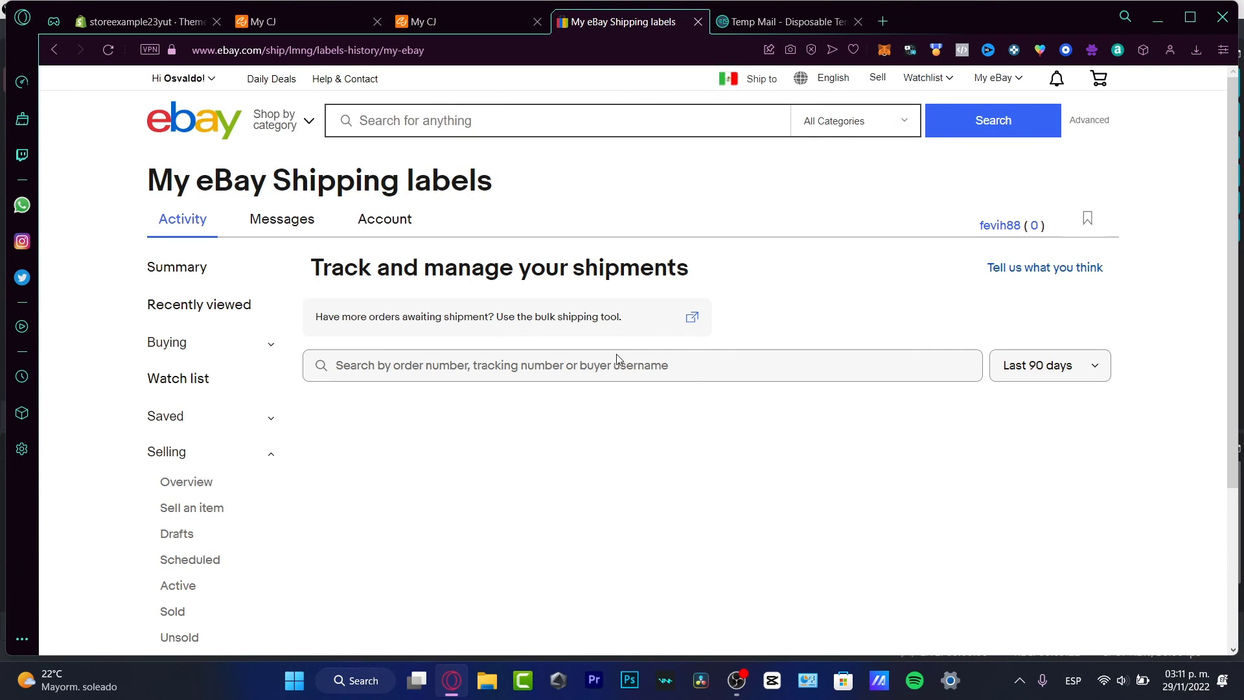
left_click(557, 380)
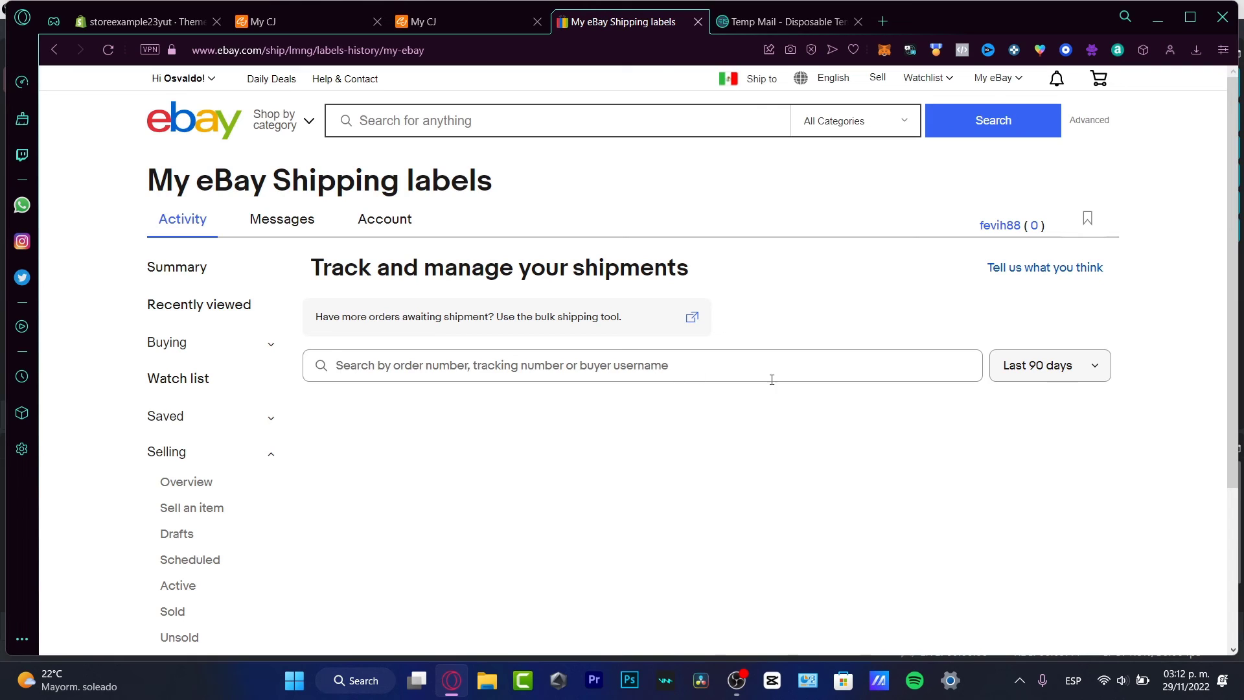
left_click(1076, 364)
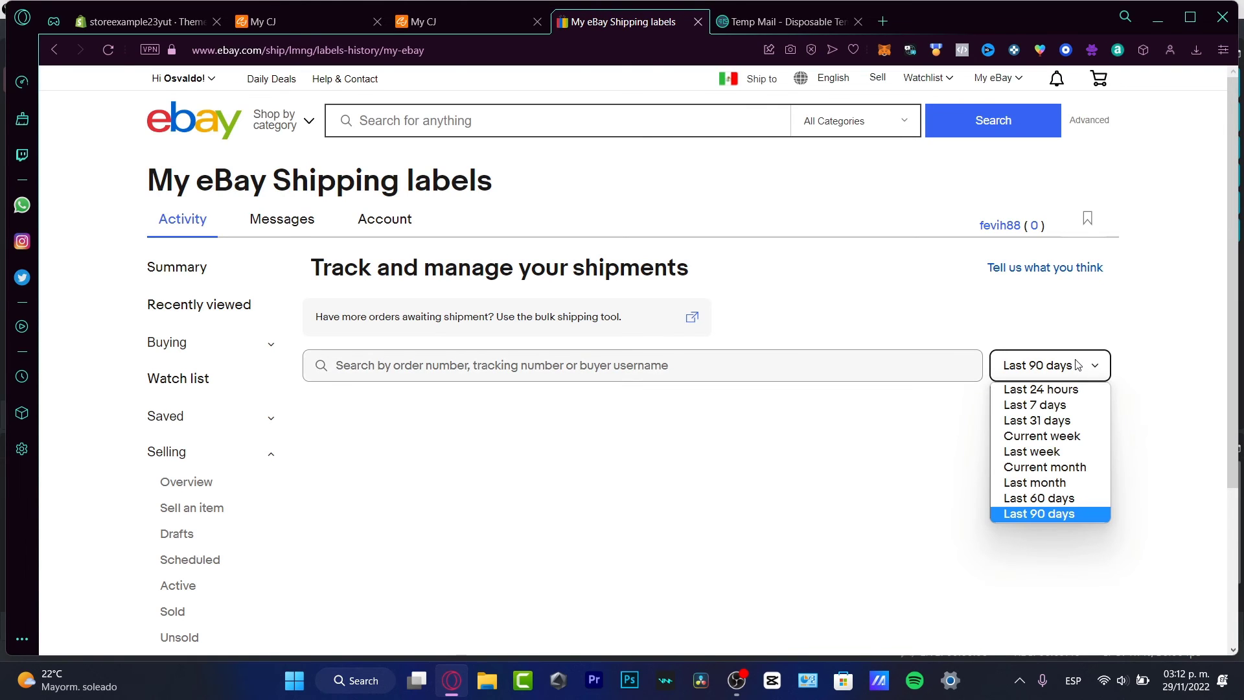
left_click(1172, 383)
left_click(692, 316)
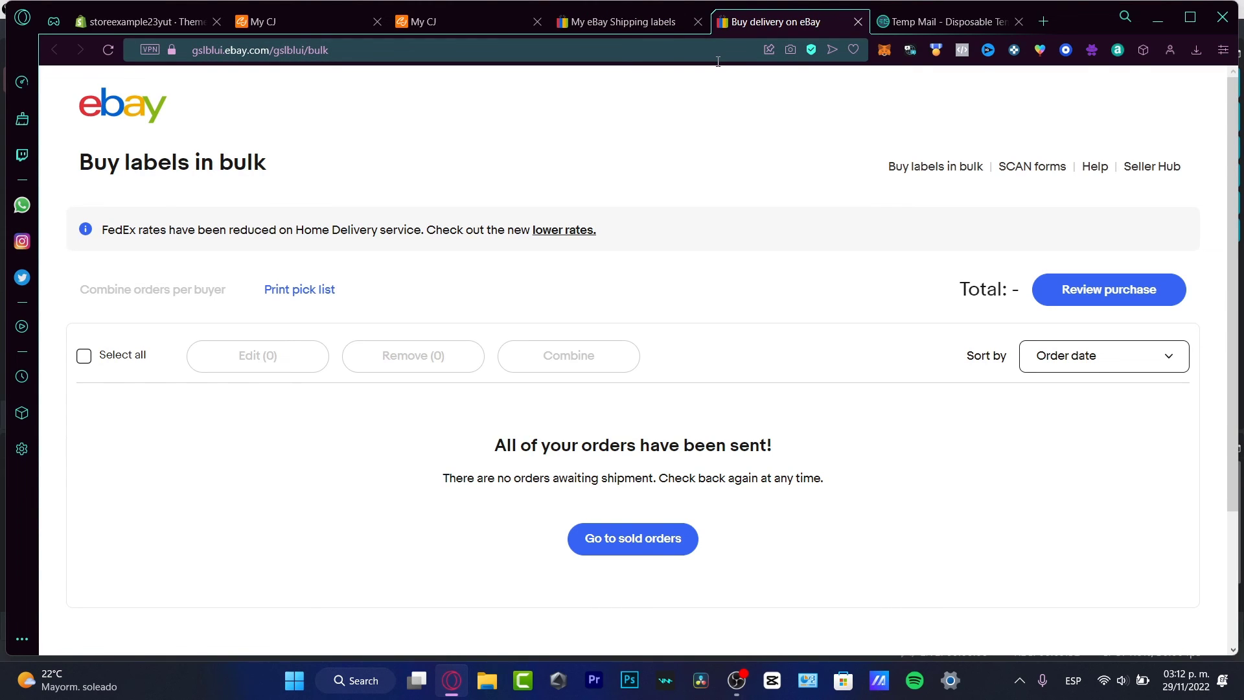
left_click(858, 22)
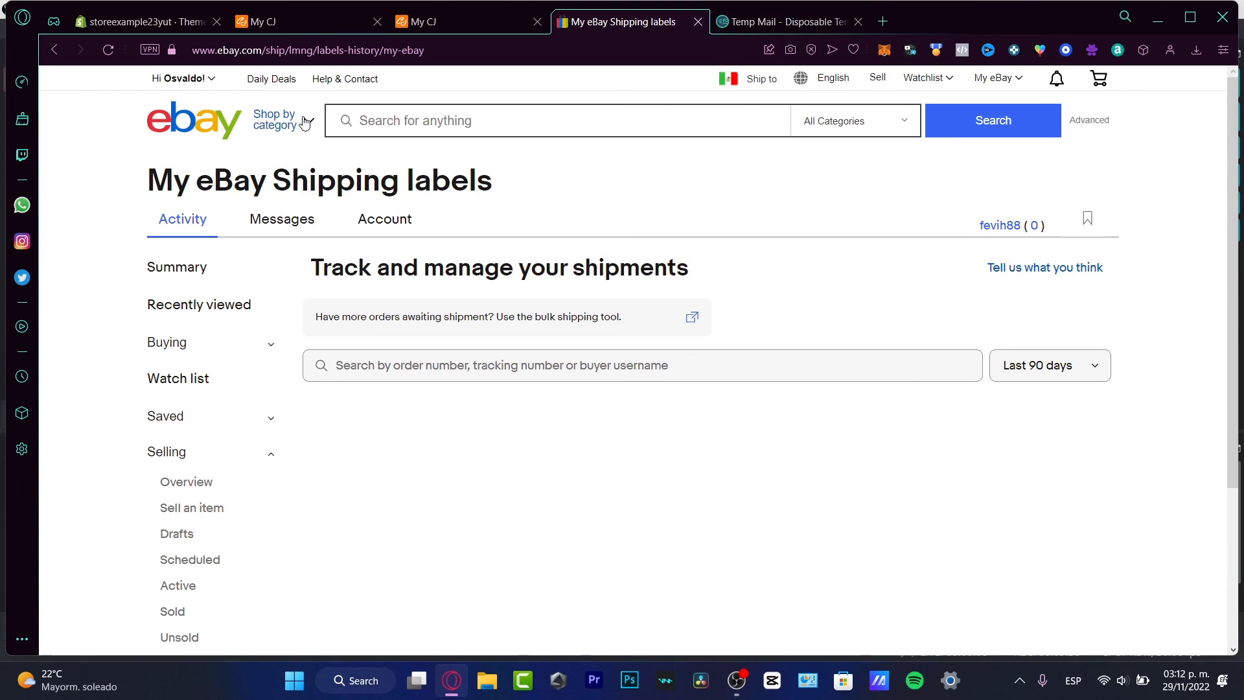
- Go from My eBay to the Selling page and begin a new item listing
left_click(993, 78)
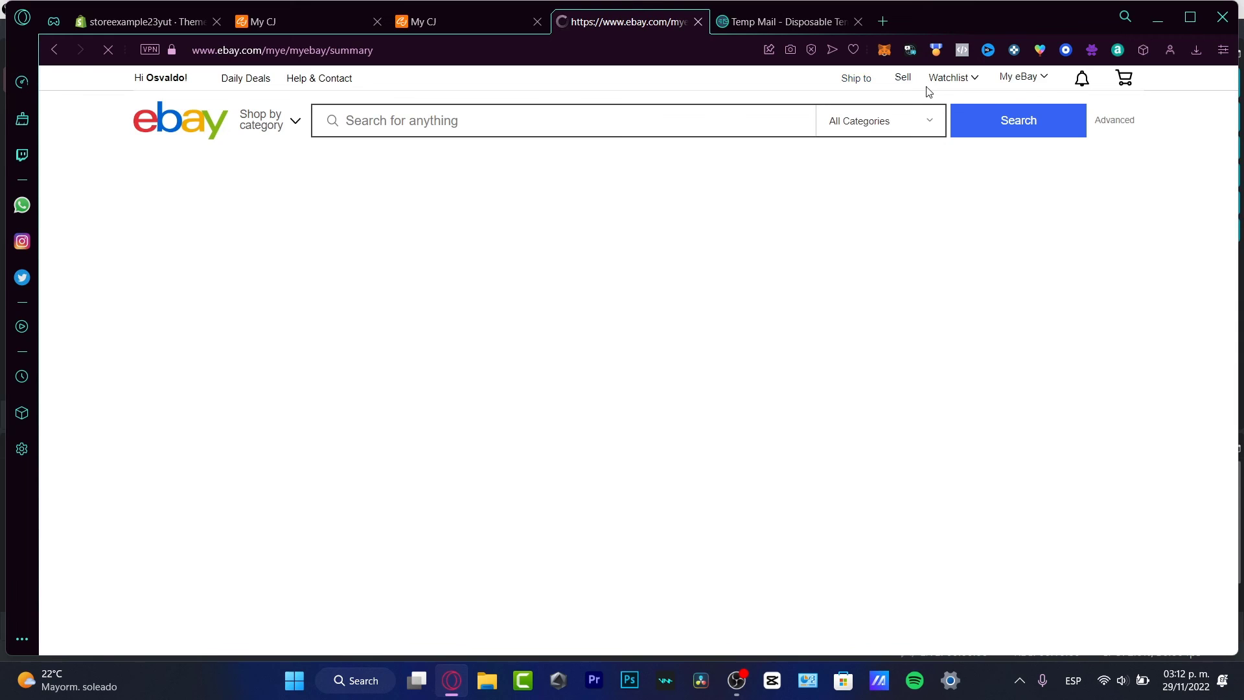
left_click(897, 79)
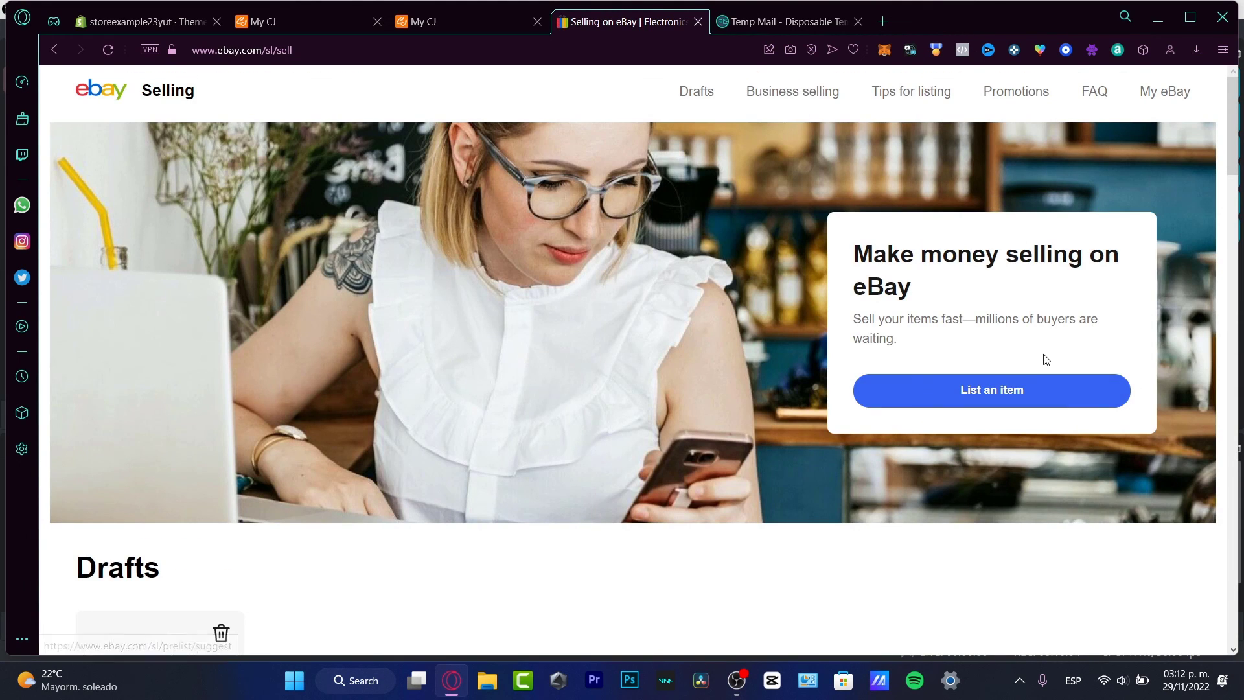
left_click(997, 393)
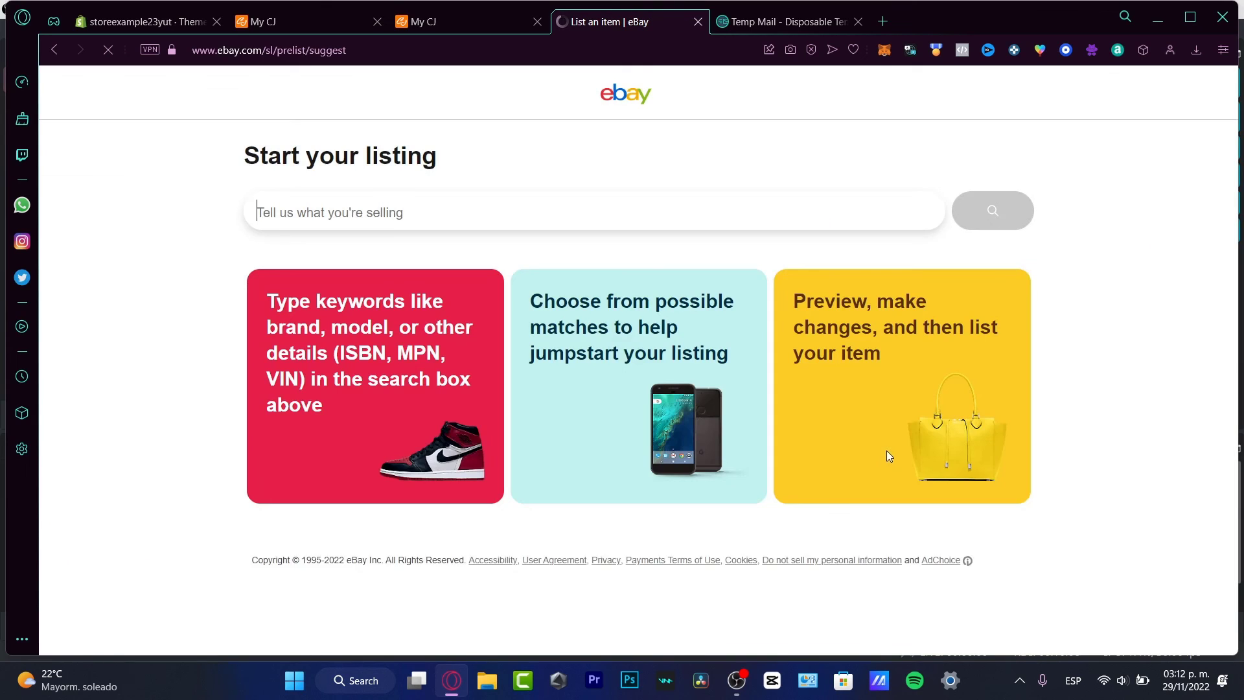